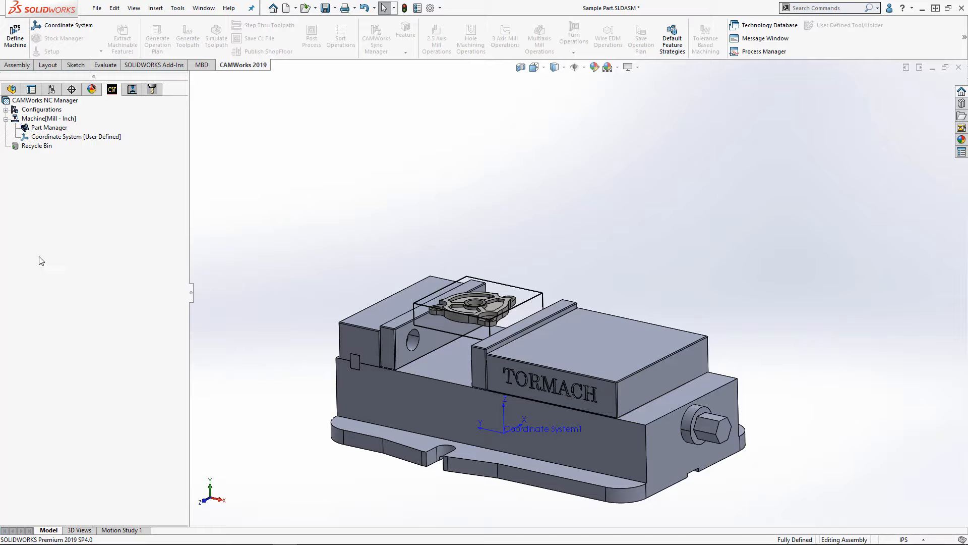
# Define the fixture coordinate system with the SOLIDWORKS Coordinate System method, using Coordinate System1.
pyautogui.doubleClick(95, 137)
pyautogui.click(105, 169)
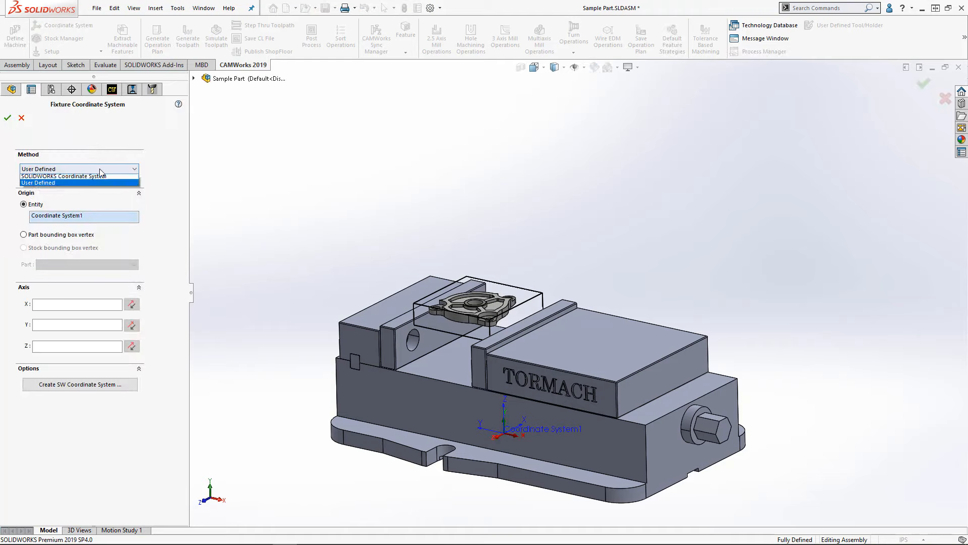
pyautogui.click(94, 180)
pyautogui.click(64, 251)
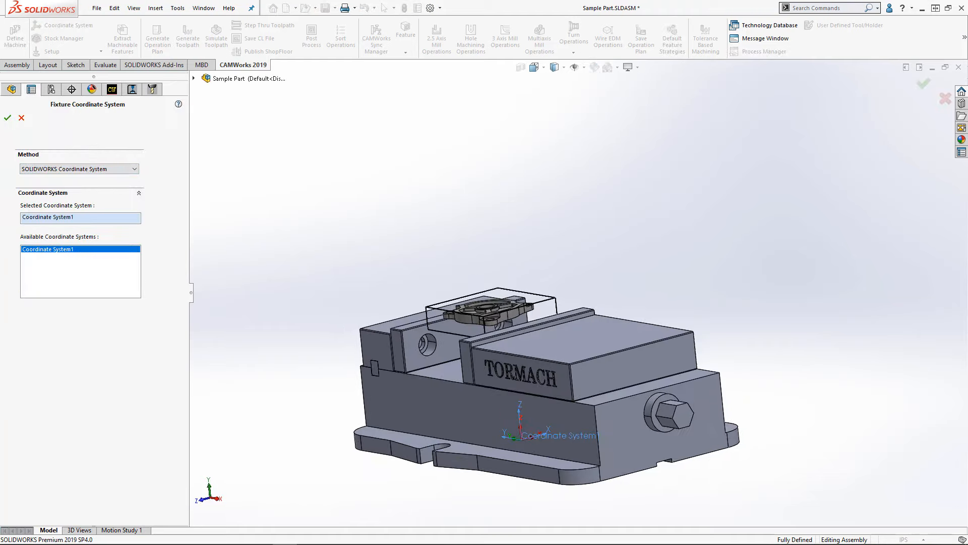
pyautogui.click(9, 118)
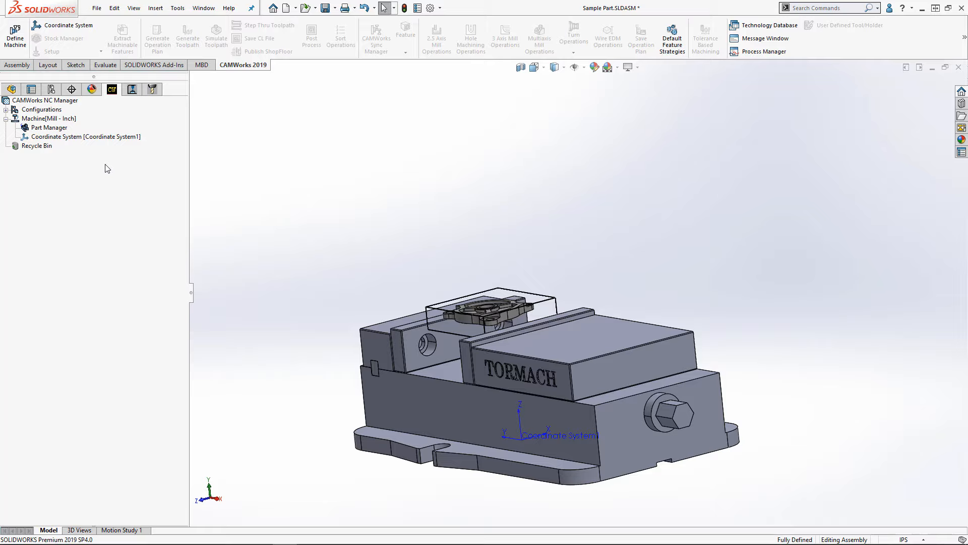
# Add the round sample part held above the vise to the Part Manager as the part to machine.
pyautogui.rightClick(58, 131)
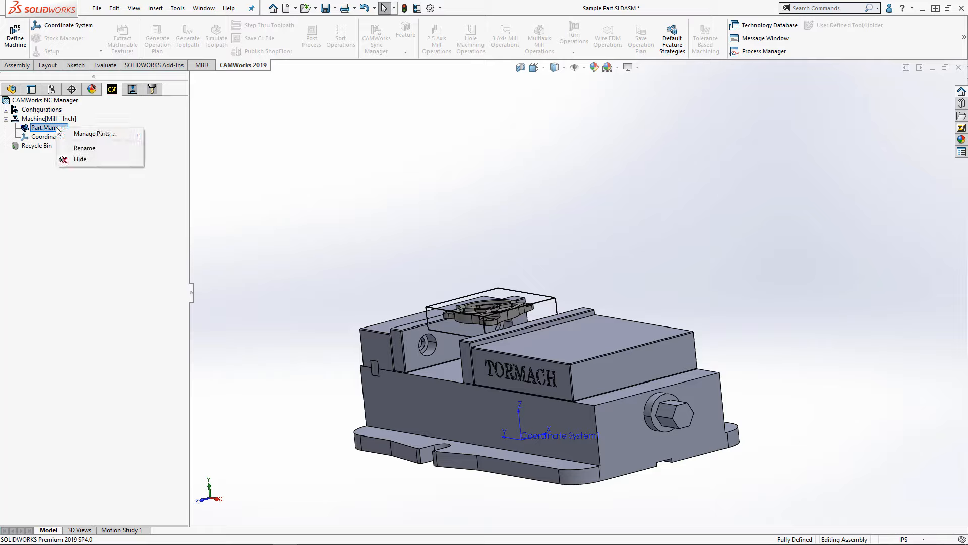
pyautogui.click(110, 135)
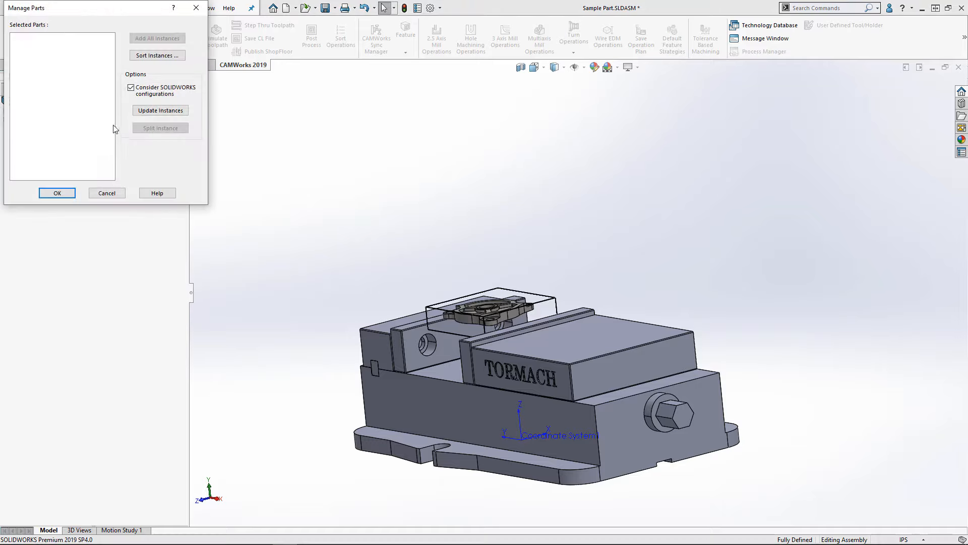
pyautogui.scroll(-5, 467, 217)
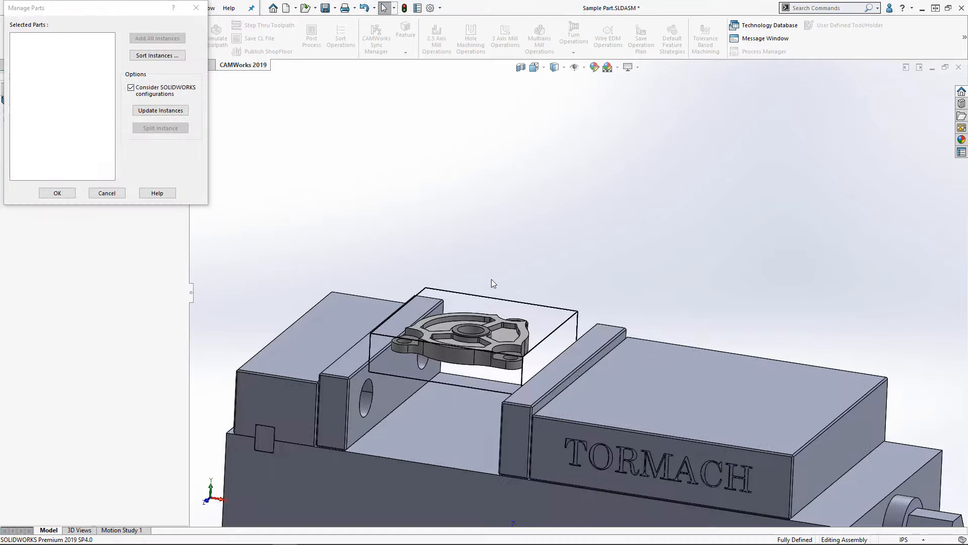
pyautogui.click(502, 338)
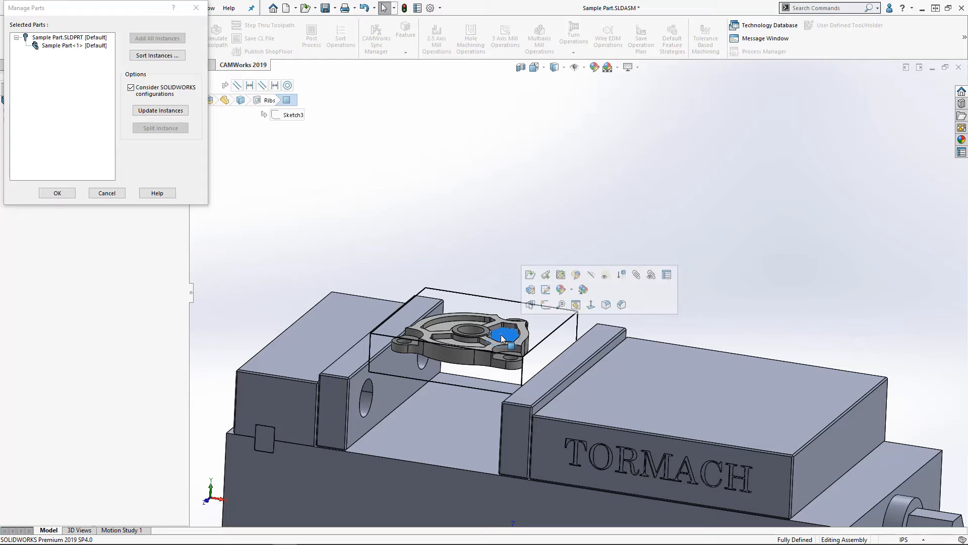
pyautogui.click(60, 193)
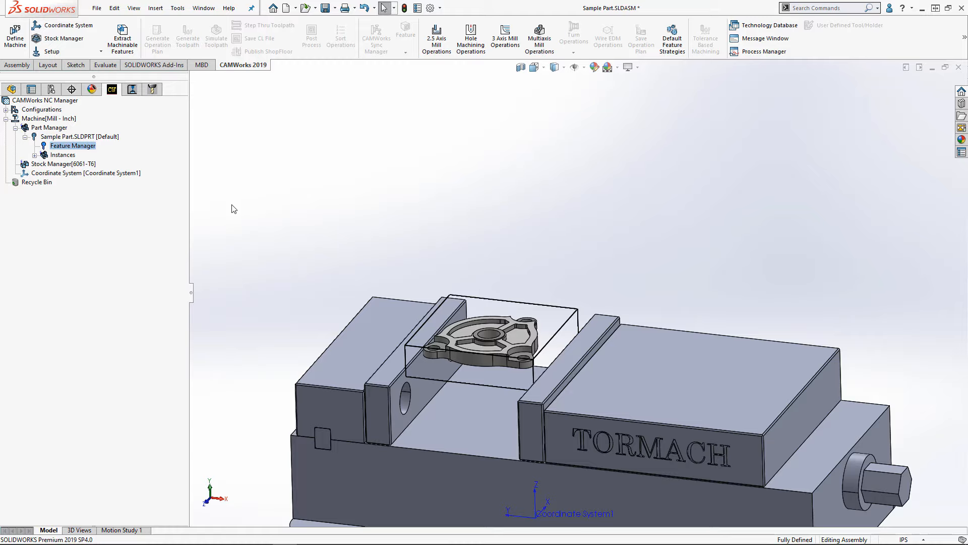
# Define the stock from a solid model, using the Stock Profile component of the assembly.
pyautogui.click(57, 165)
pyautogui.doubleClick(58, 165)
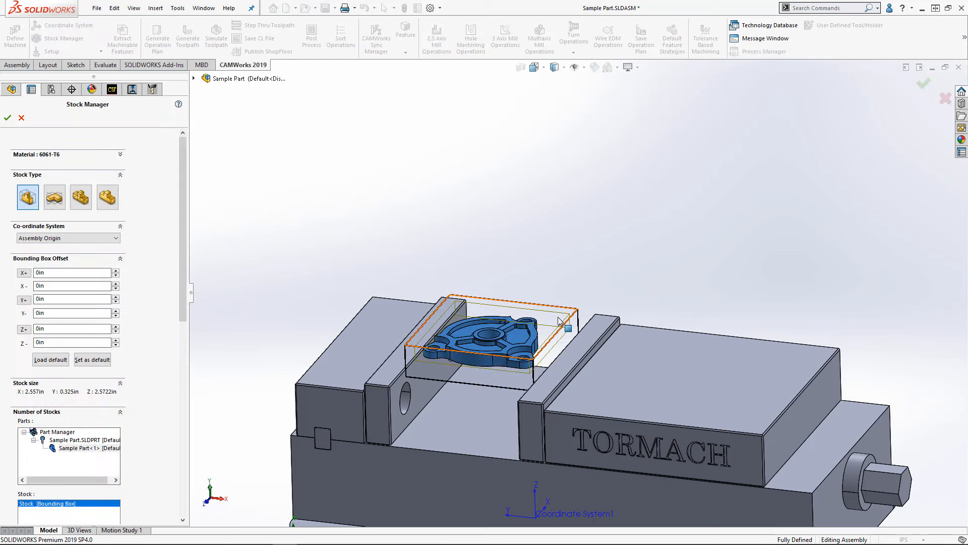
pyautogui.click(107, 197)
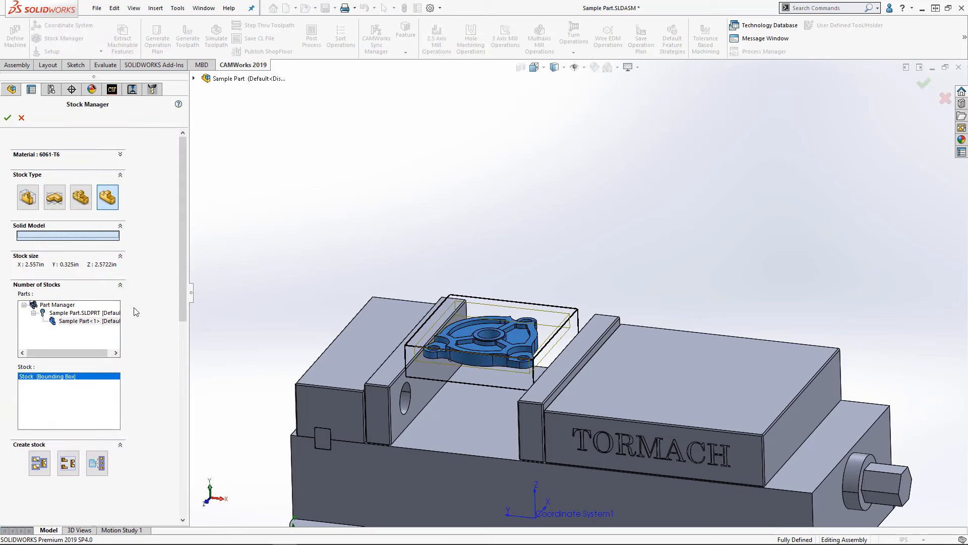
pyautogui.click(193, 79)
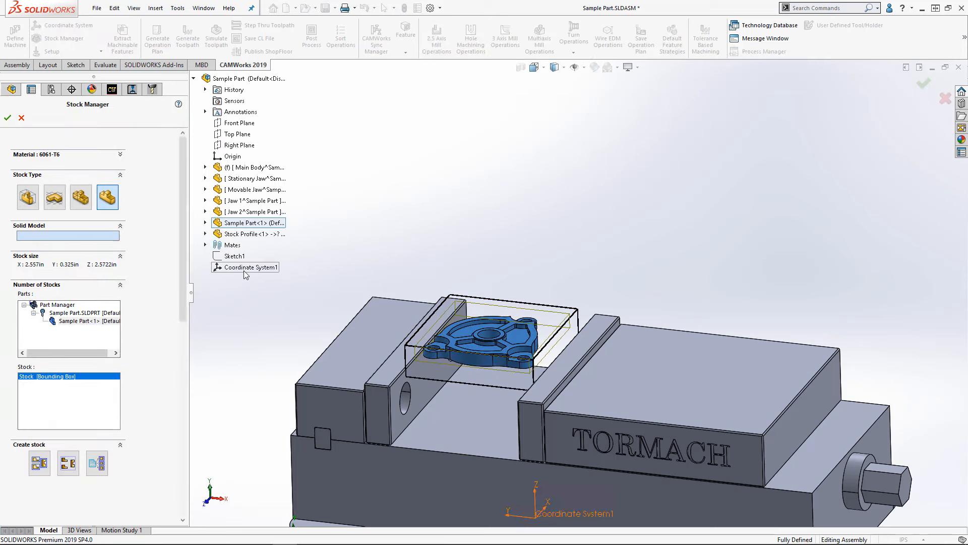
pyautogui.click(243, 235)
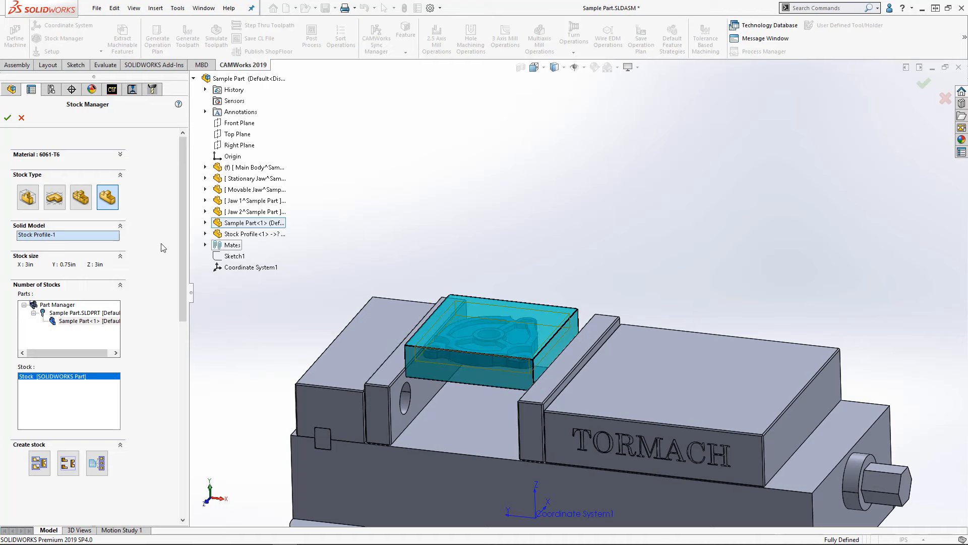
pyautogui.click(8, 119)
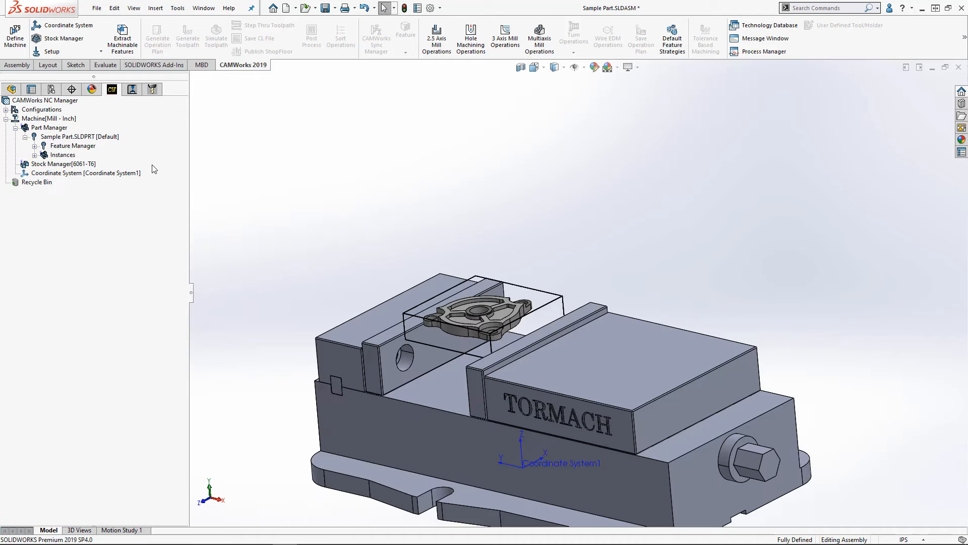
# Extract the sample part's machinable features and generate the operation plan for them.
pyautogui.click(123, 39)
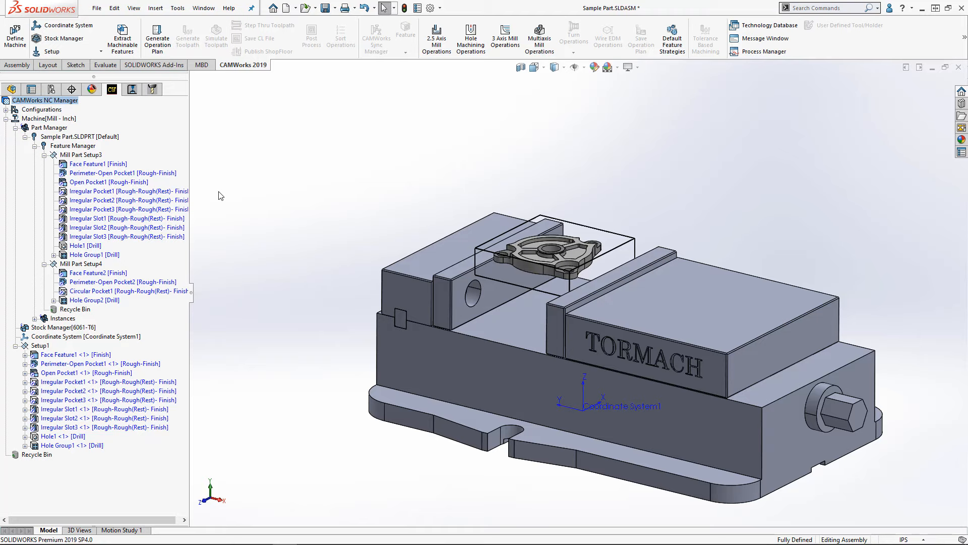
pyautogui.click(92, 155)
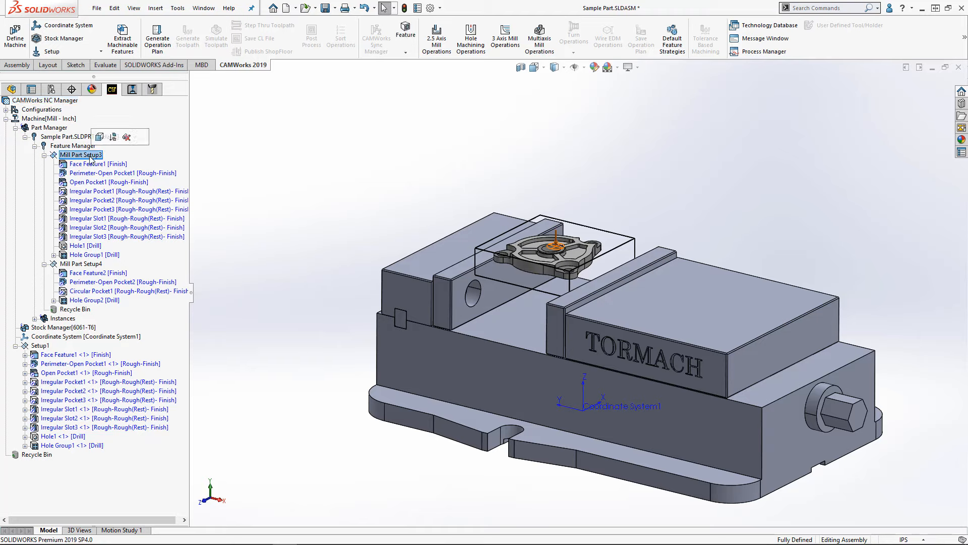
pyautogui.click(43, 347)
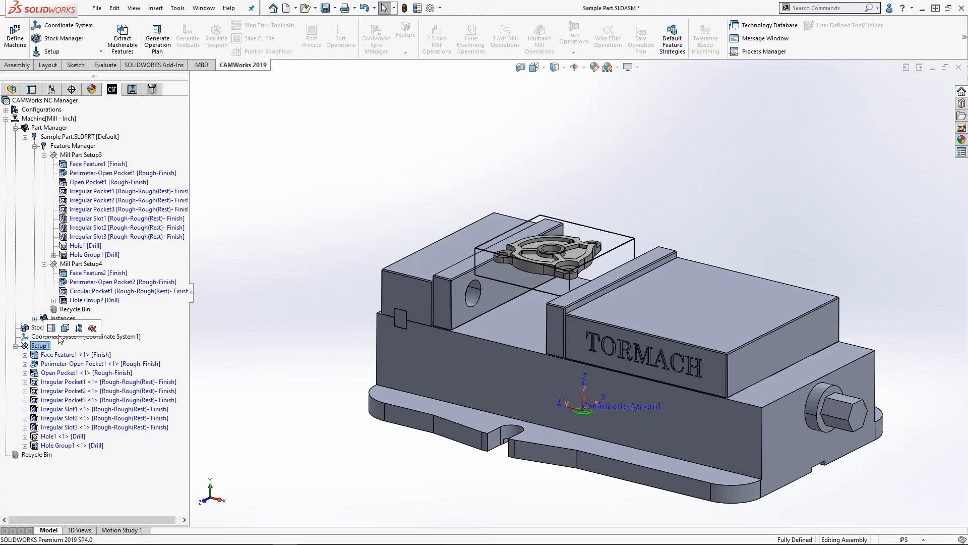
pyautogui.click(84, 263)
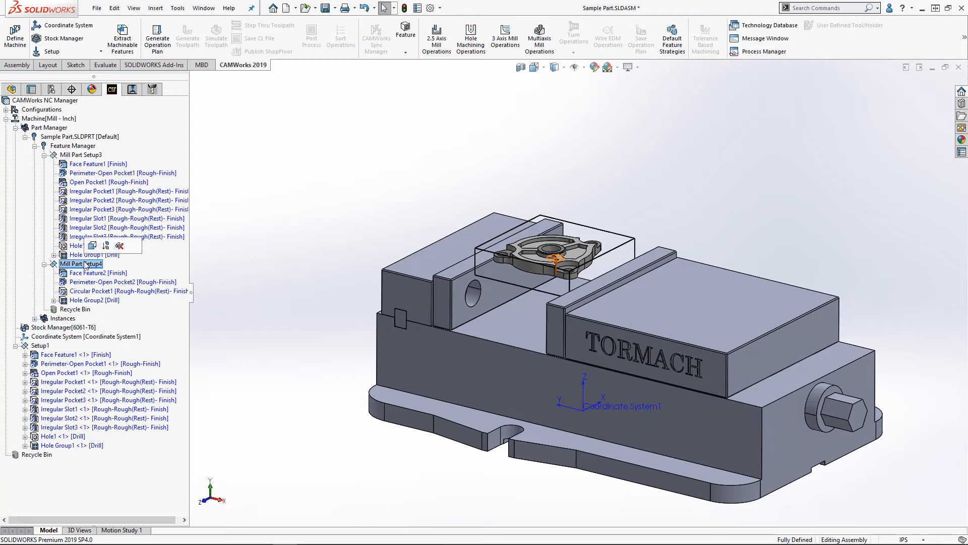
pyautogui.click(83, 157)
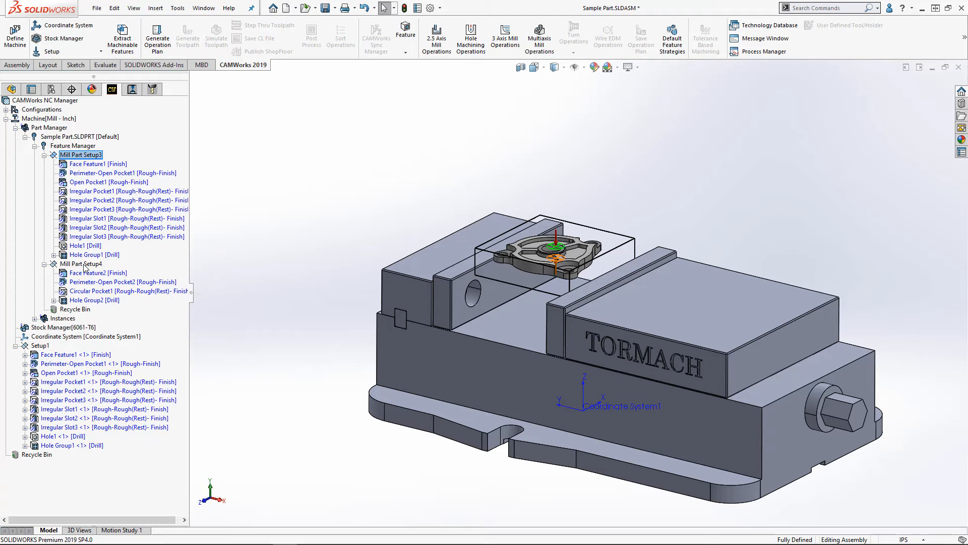
pyautogui.click(84, 265)
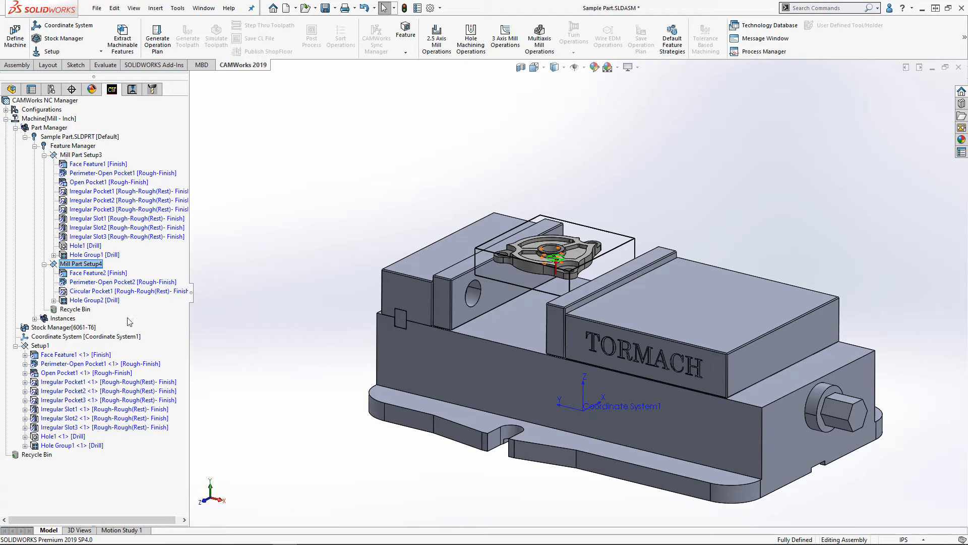
pyautogui.moveTo(303, 345); pyautogui.dragTo(320, 261, button='middle')
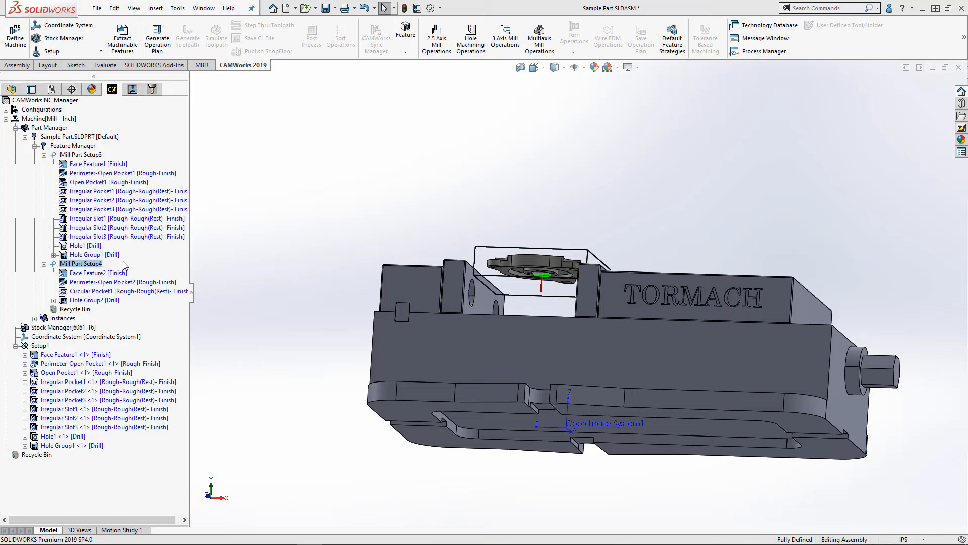
pyautogui.click(164, 46)
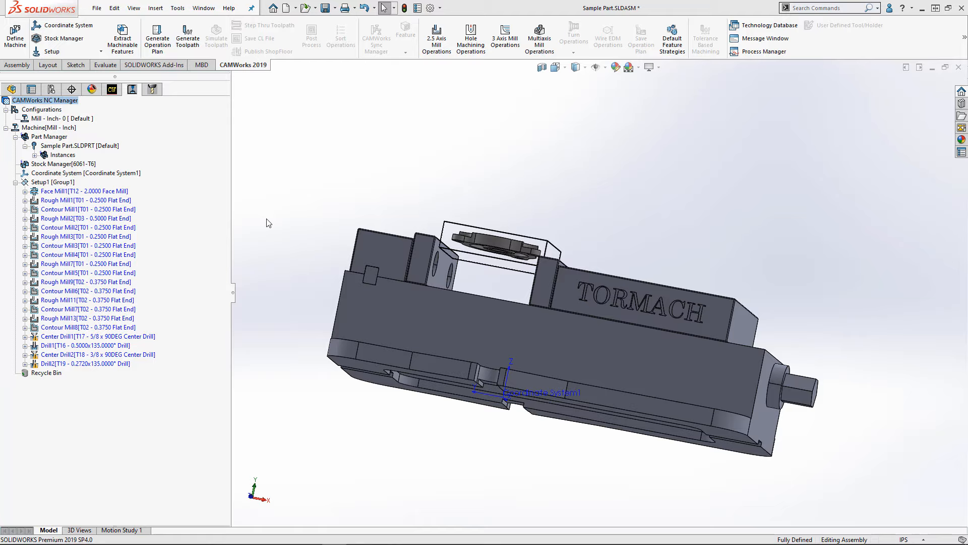
# Add both vise jaws, Jaw 1 and Jaw 2, as fixtures of Setup1 and mark them to be avoided.
pyautogui.doubleClick(61, 184)
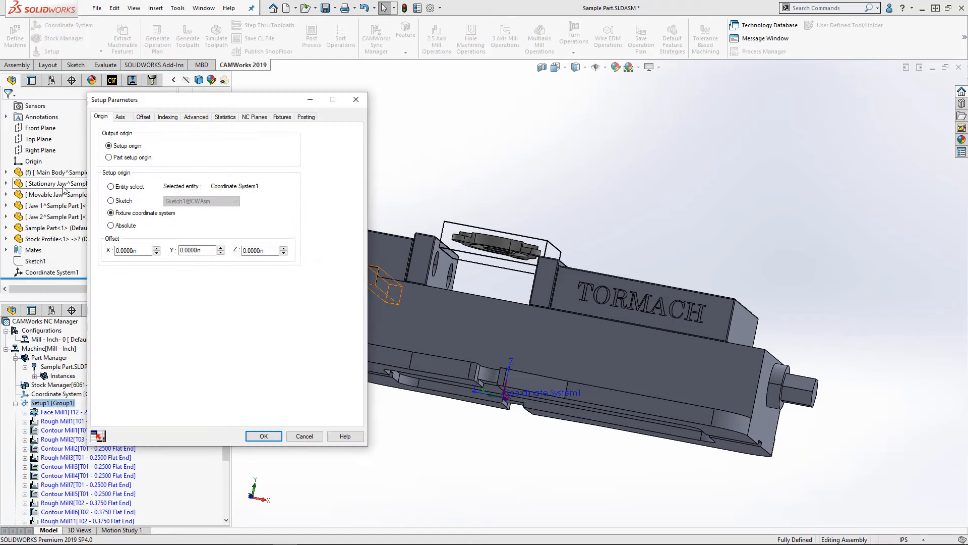
pyautogui.click(283, 118)
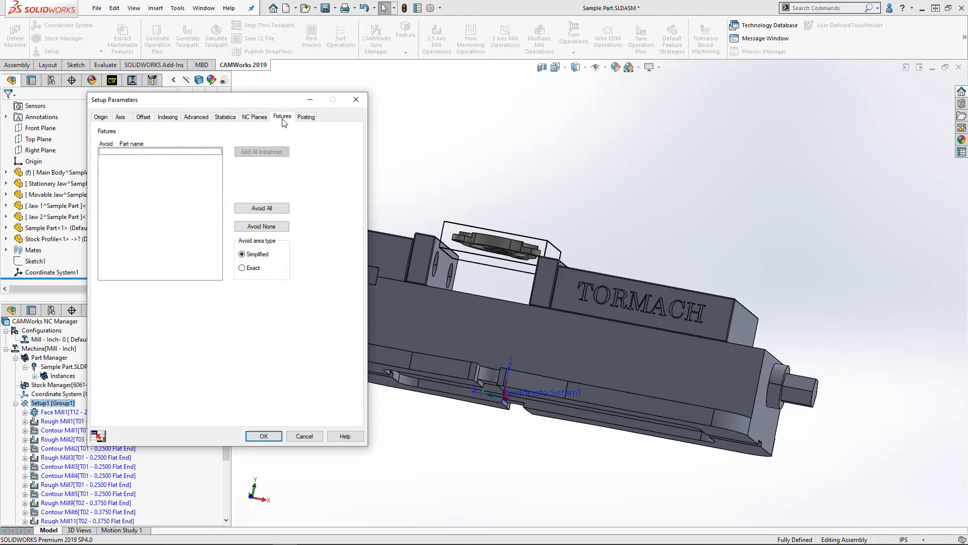
pyautogui.moveTo(443, 164); pyautogui.dragTo(435, 244, button='middle')
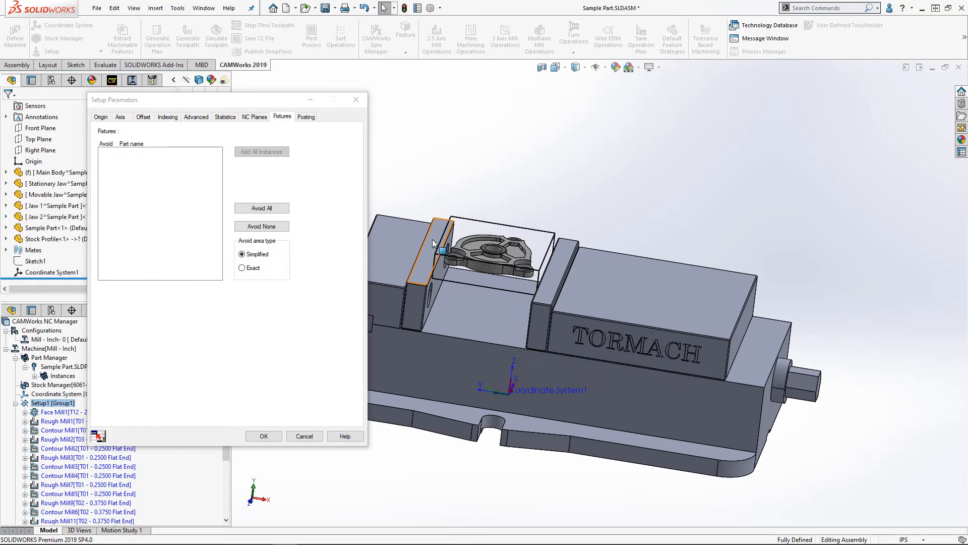
pyautogui.click(433, 244)
pyautogui.click(555, 269)
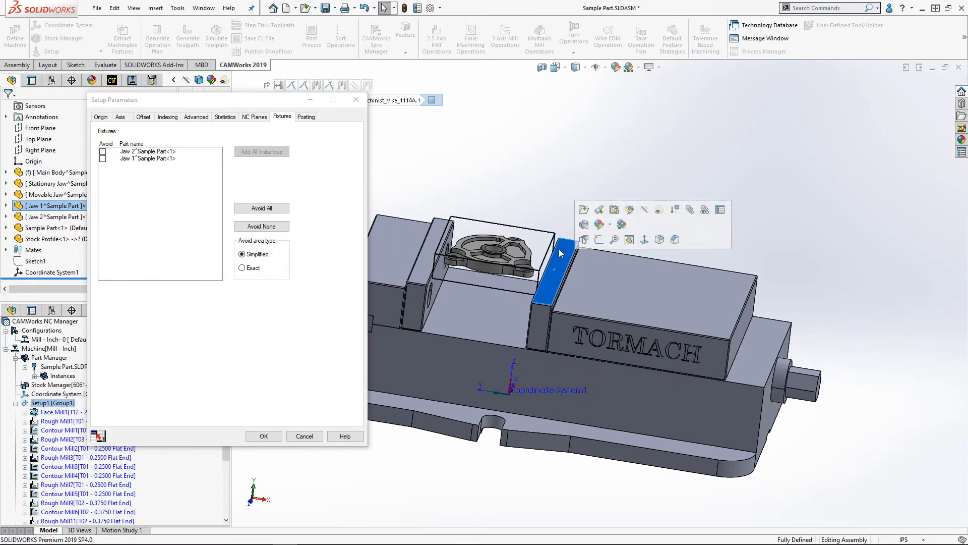
pyautogui.press('ctrl')
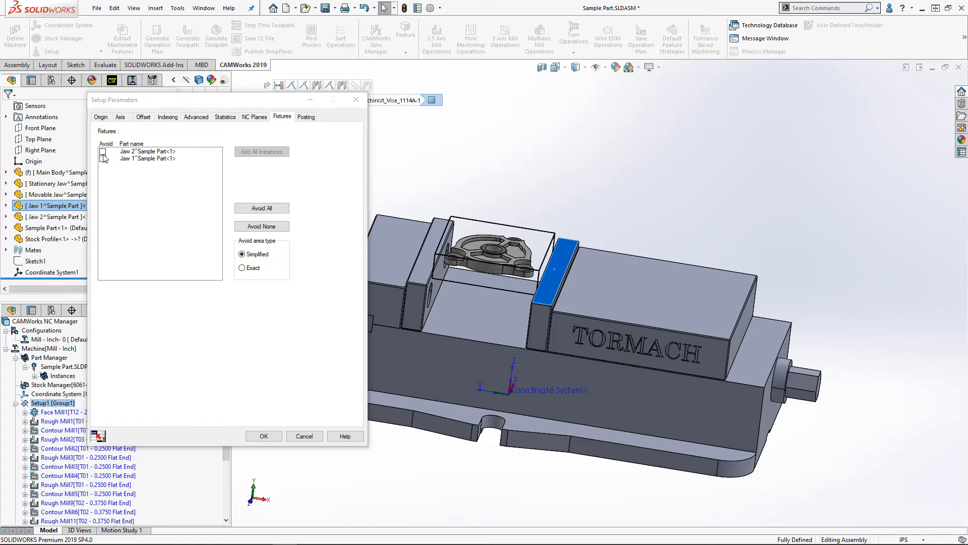
pyautogui.click(102, 151)
pyautogui.click(103, 158)
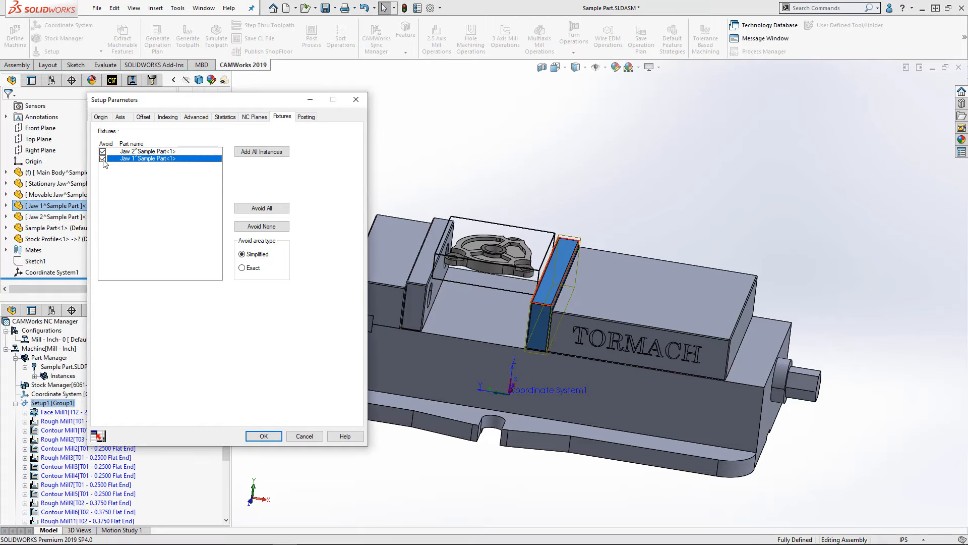
pyautogui.click(263, 436)
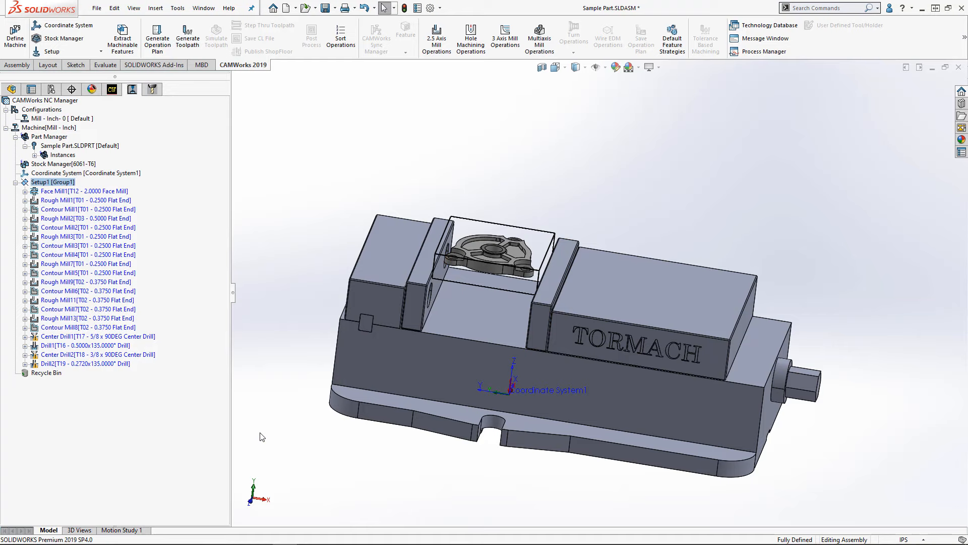
# Generate the toolpaths for the Setup1 operations and inspect the part in the vise from below.
pyautogui.click(190, 38)
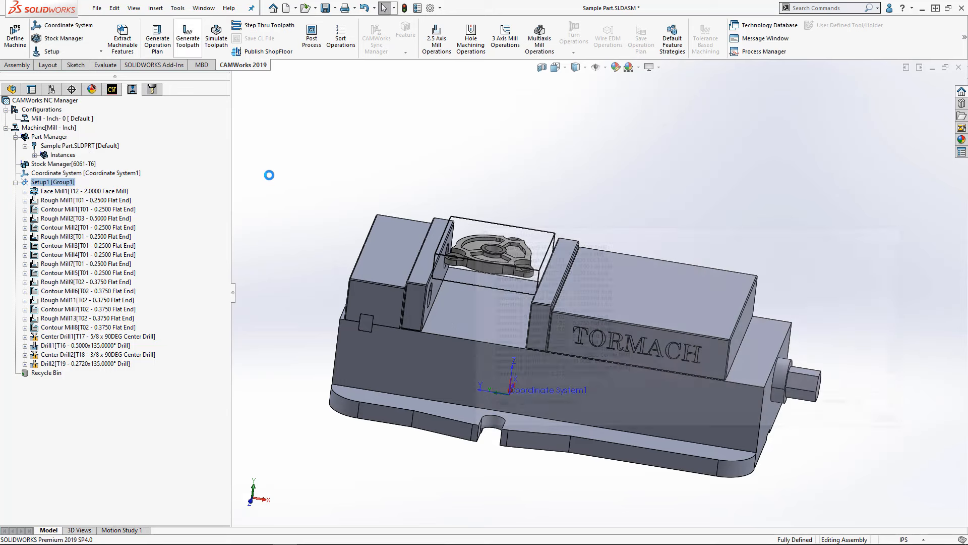
pyautogui.moveTo(308, 219); pyautogui.dragTo(304, 171, button='middle')
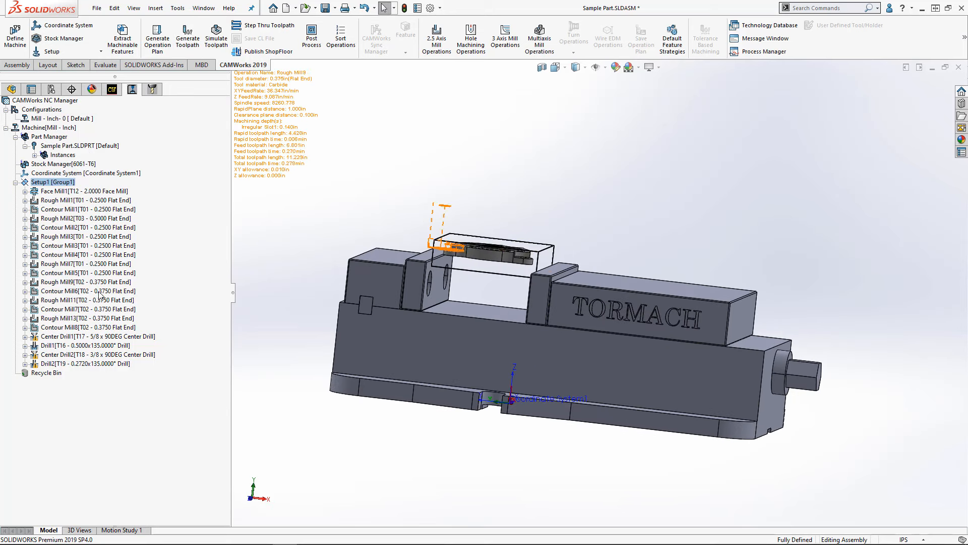
pyautogui.moveTo(309, 192)
pyautogui.mouseDown(button='middle')
pyautogui.moveTo(325, 188)
pyautogui.moveTo(305, 199)
pyautogui.mouseUp(button='middle')
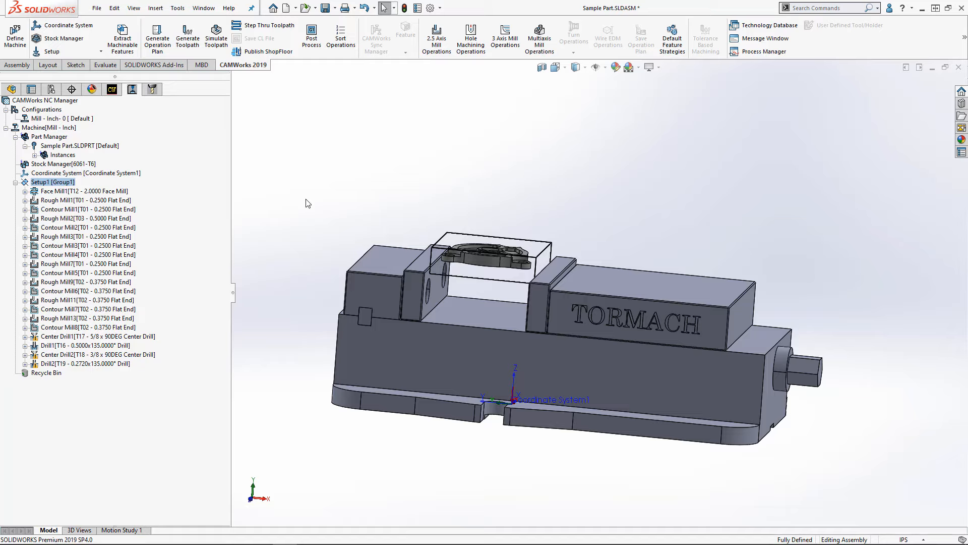
pyautogui.moveTo(501, 197); pyautogui.dragTo(527, 194, button='middle')
pyautogui.scroll(-3, 524, 237)
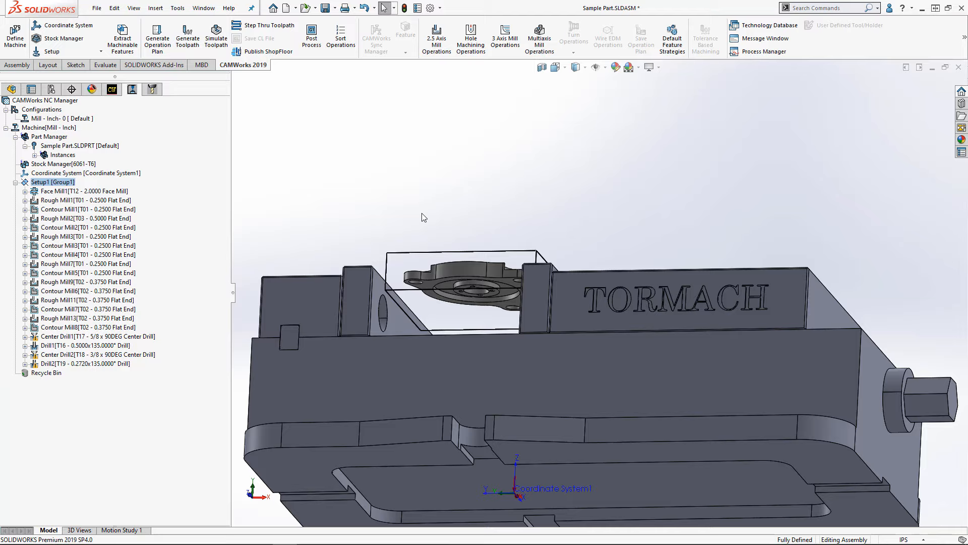
# Activate the Setup 2 assembly configuration and copy the existing Mill - Inch- 0 CAMWorks configuration for it, accepting the feature rebuild.
pyautogui.click(57, 88)
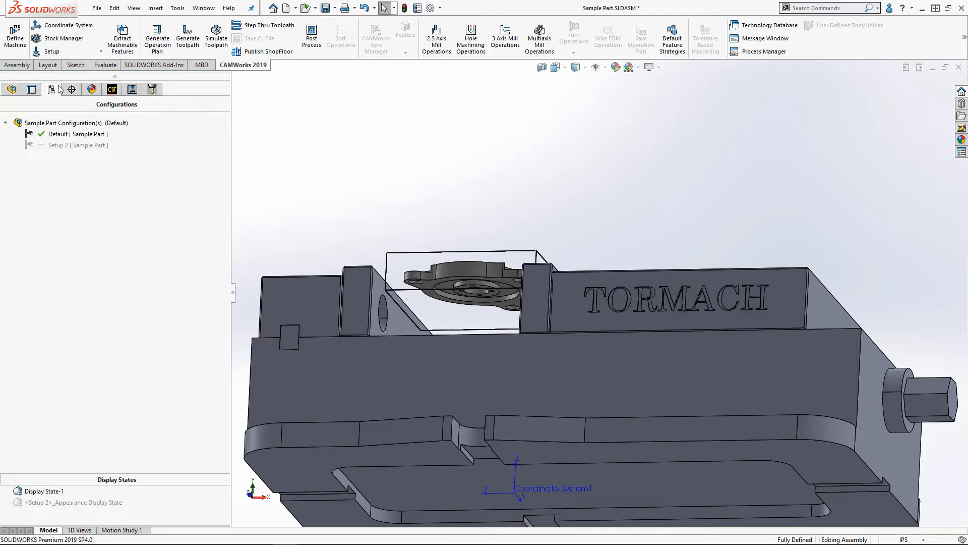
pyautogui.doubleClick(66, 145)
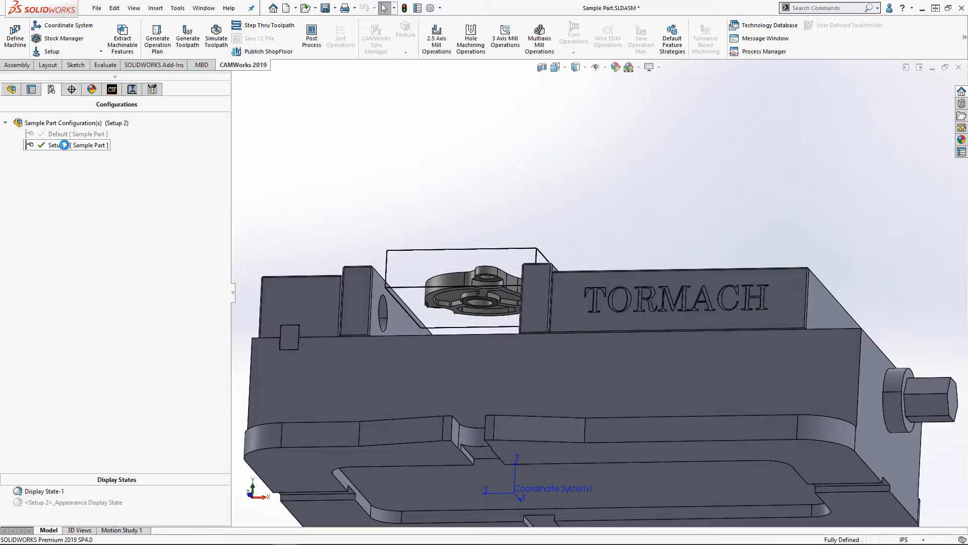
pyautogui.click(113, 91)
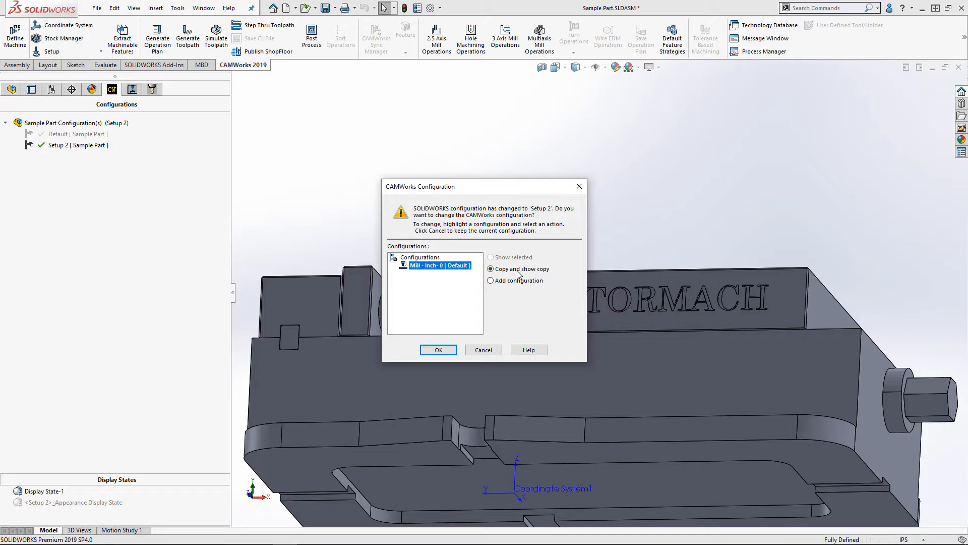
pyautogui.click(441, 351)
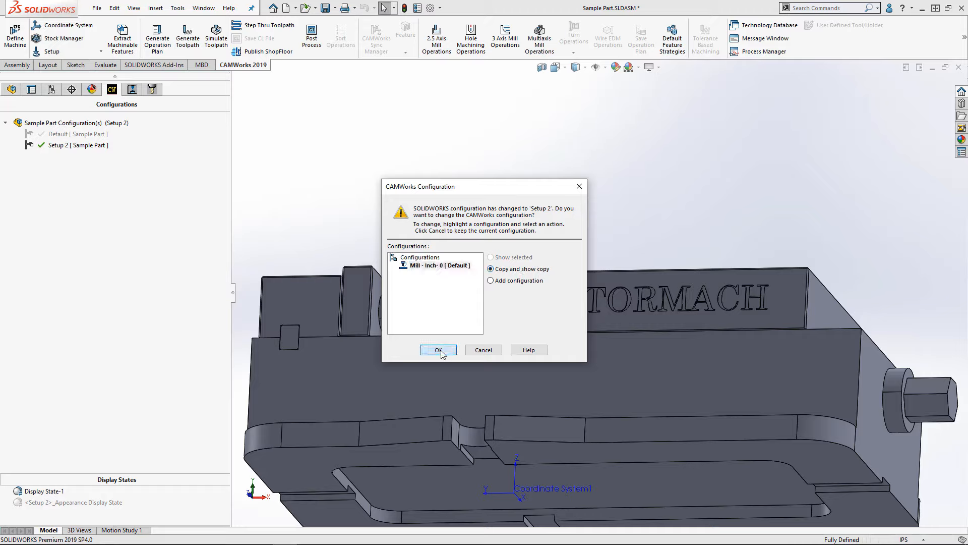
pyautogui.click(441, 313)
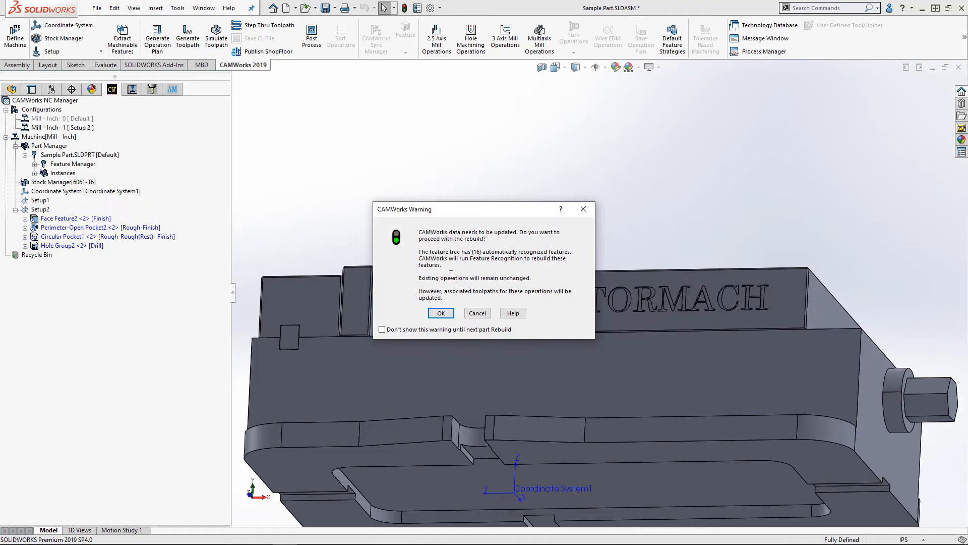
pyautogui.click(442, 313)
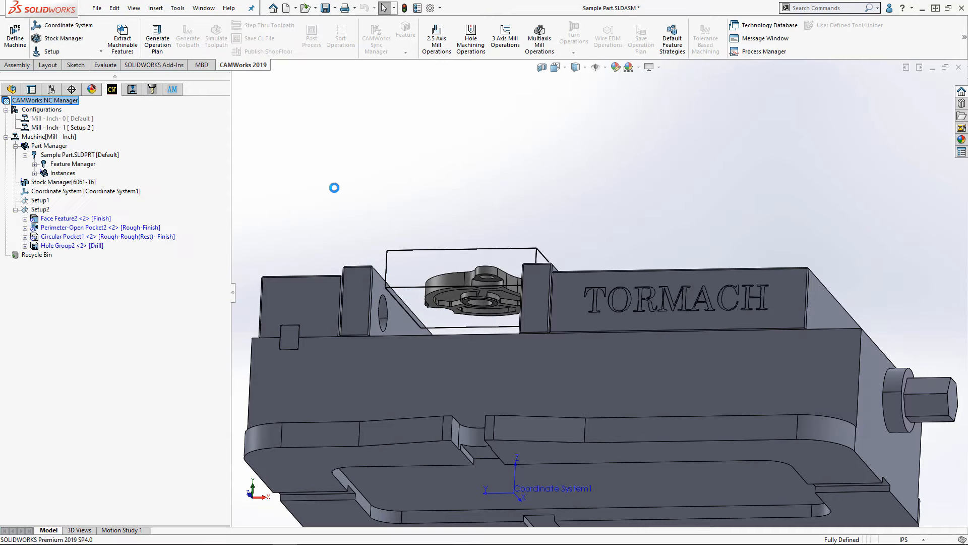
# Review the sample part's features under Mill Part Setup1 and Mill Part Setup2, and generate the operation plan for Setup2 only.
pyautogui.scroll(4, 407, 208)
pyautogui.moveTo(510, 208); pyautogui.dragTo(620, 286, button='middle')
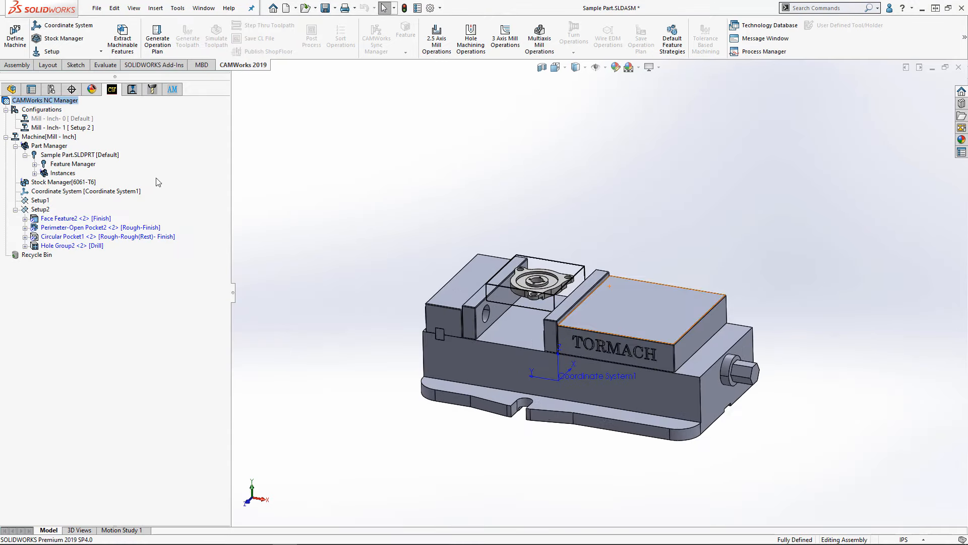
pyautogui.click(34, 164)
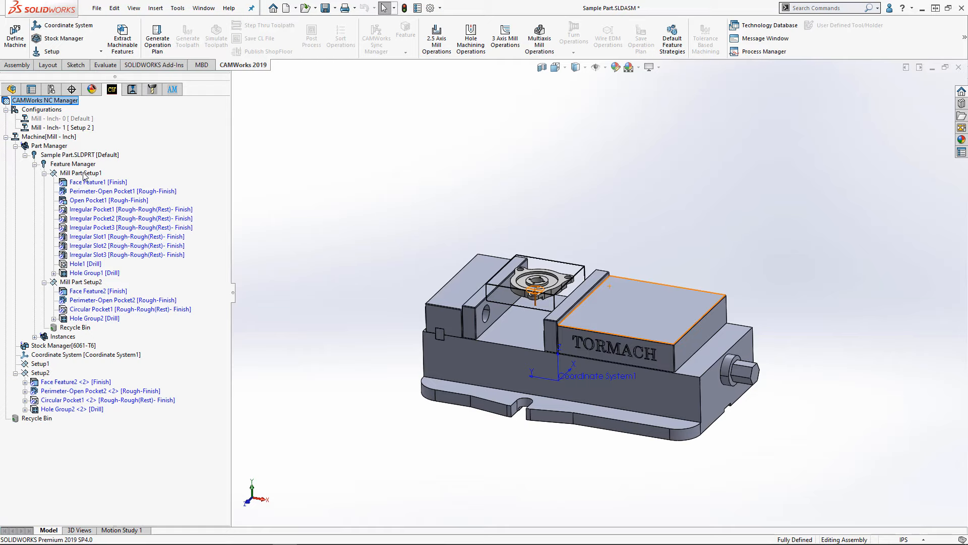
pyautogui.click(82, 173)
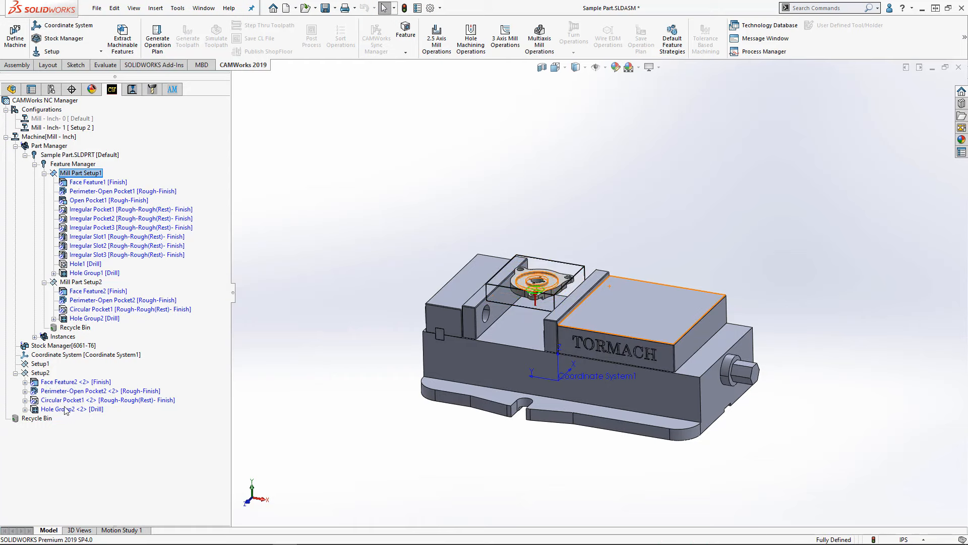
pyautogui.click(76, 283)
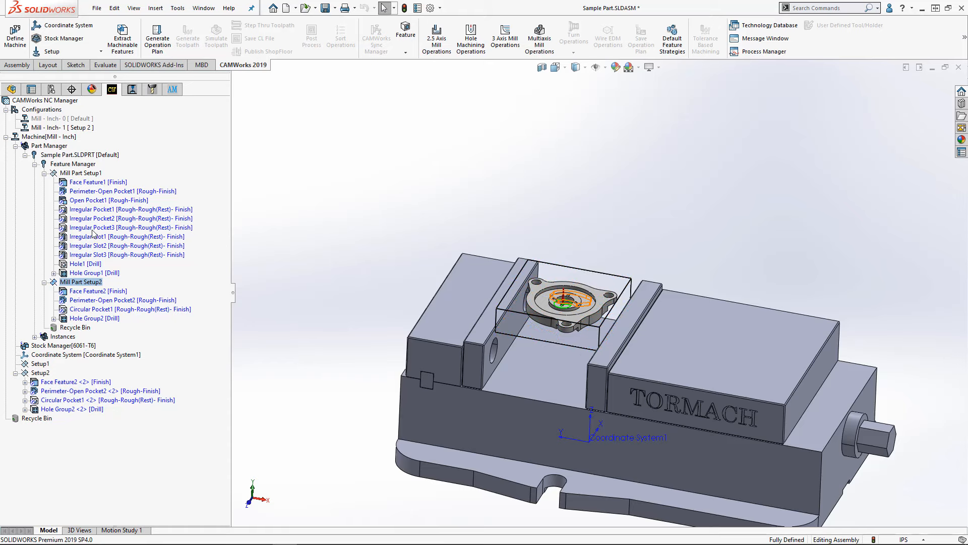
pyautogui.click(44, 173)
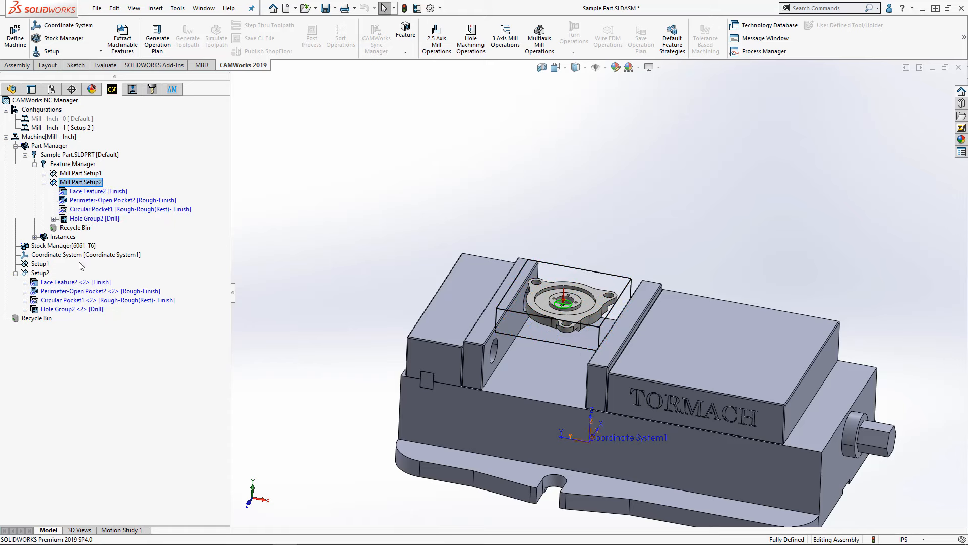
pyautogui.rightClick(40, 274)
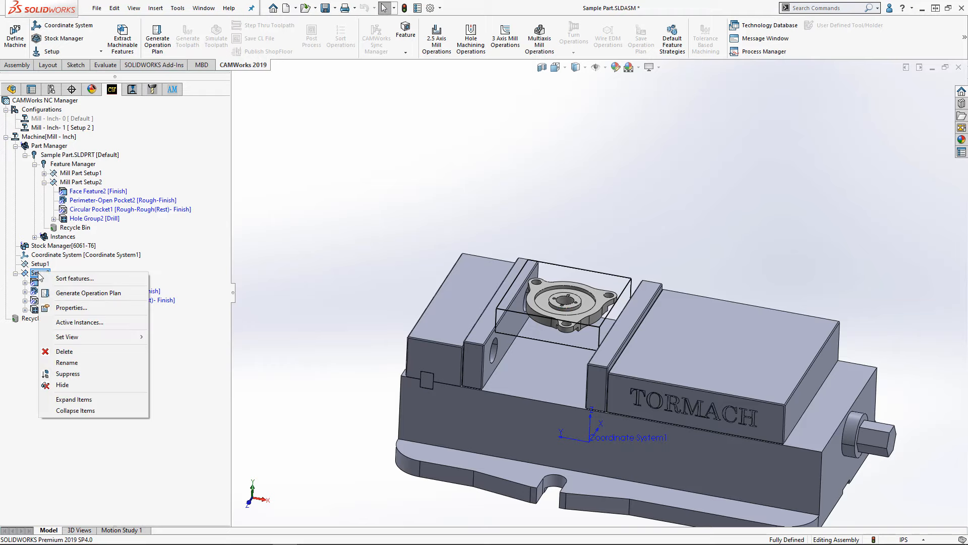
pyautogui.click(124, 294)
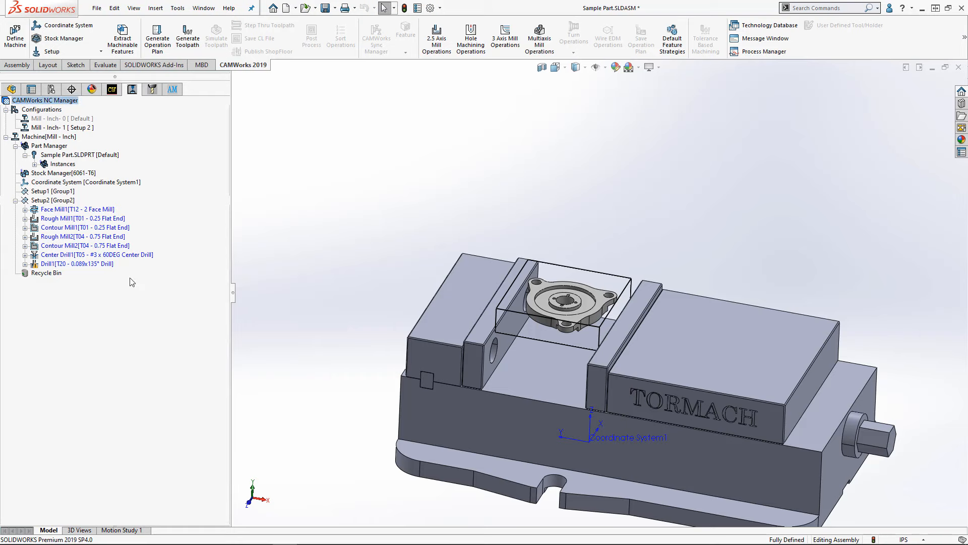
# Add Jaw 1 and Jaw 2 as avoided fixtures of Setup2 and generate the toolpaths for its operations.
pyautogui.doubleClick(51, 200)
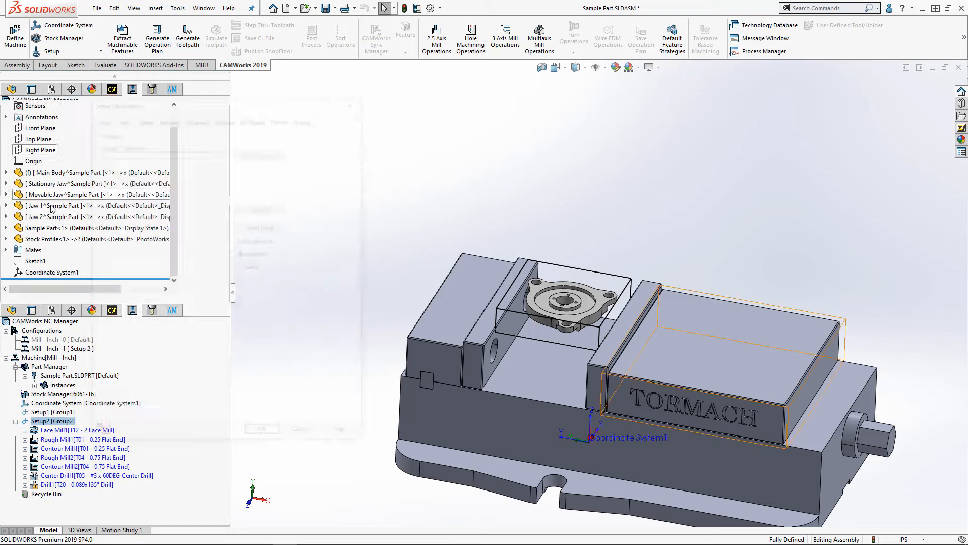
pyautogui.click(488, 328)
pyautogui.click(614, 346)
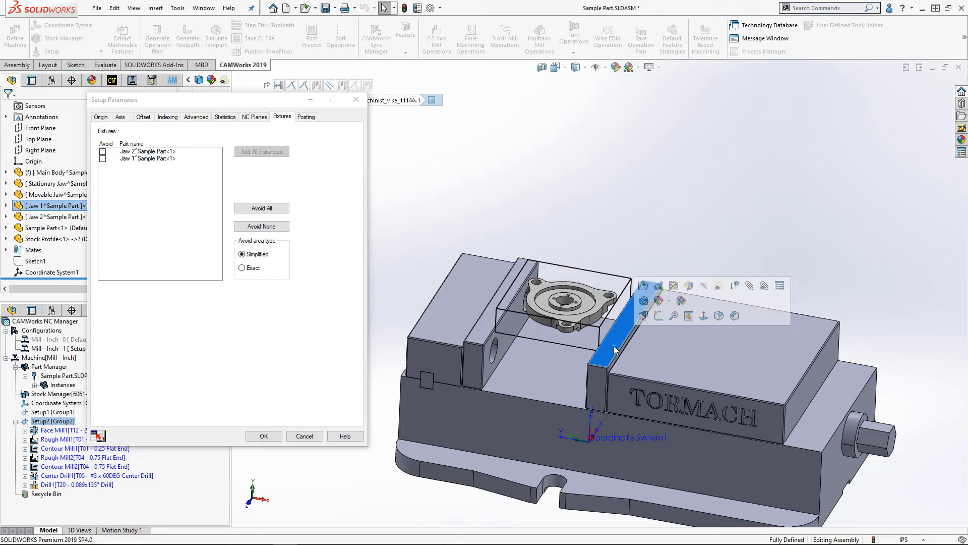
pyautogui.click(258, 207)
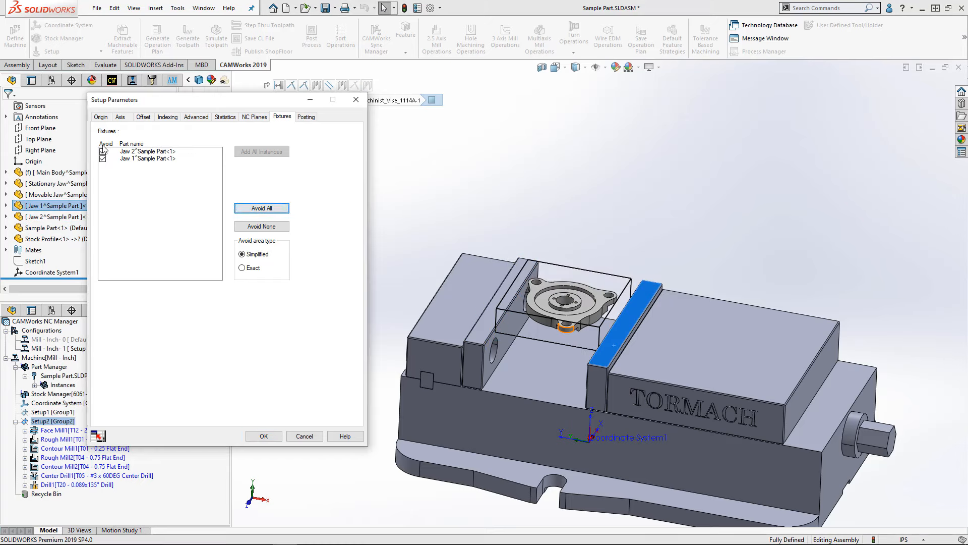
pyautogui.click(263, 436)
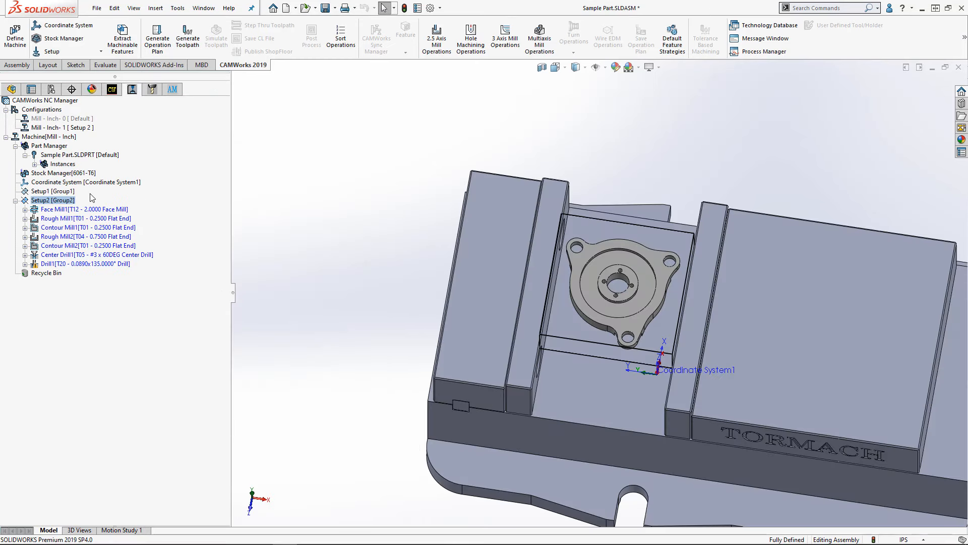
pyautogui.rightClick(53, 201)
pyautogui.click(93, 220)
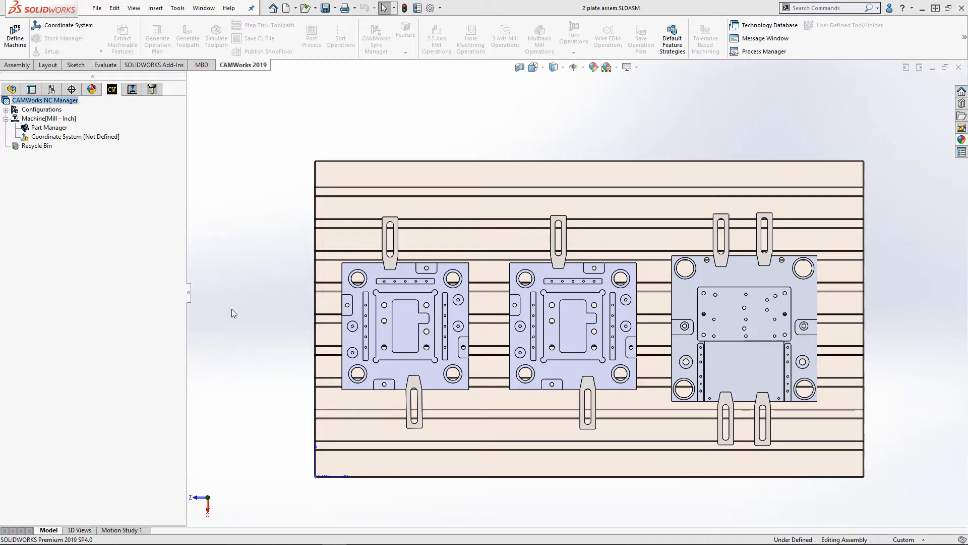
# In the 2 plate assem assembly, define the fixture coordinate system from the existing SOLIDWORKS Coordinate System1.
pyautogui.doubleClick(74, 137)
pyautogui.click(94, 169)
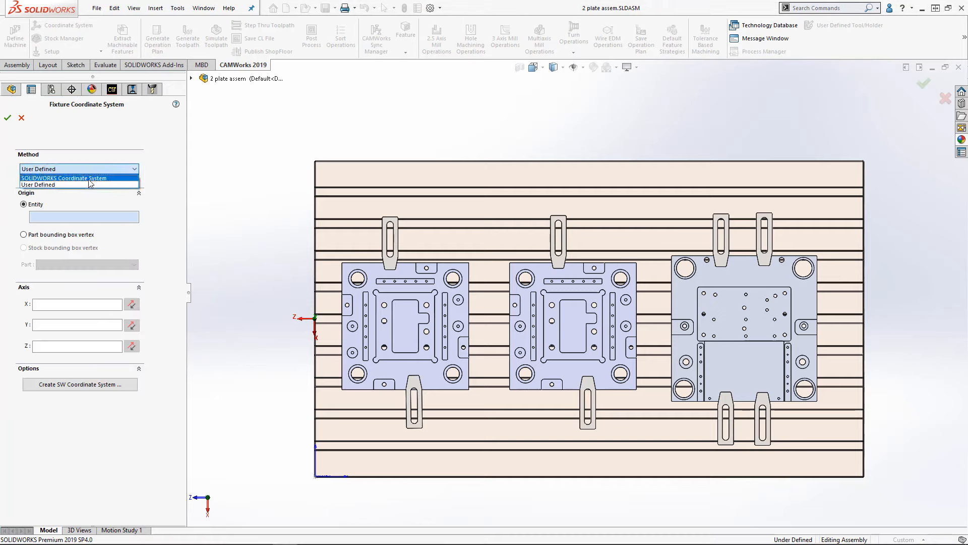
pyautogui.click(89, 178)
pyautogui.click(67, 249)
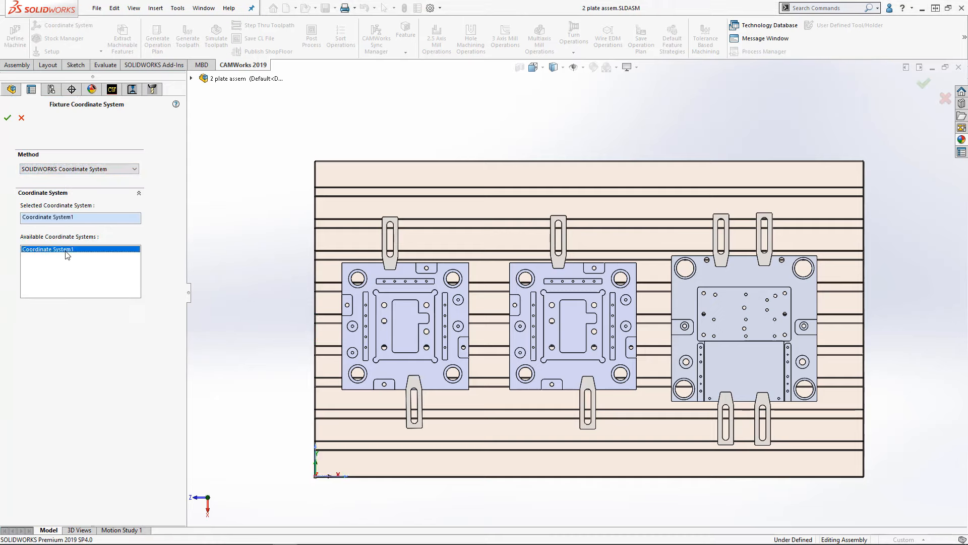
pyautogui.click(8, 117)
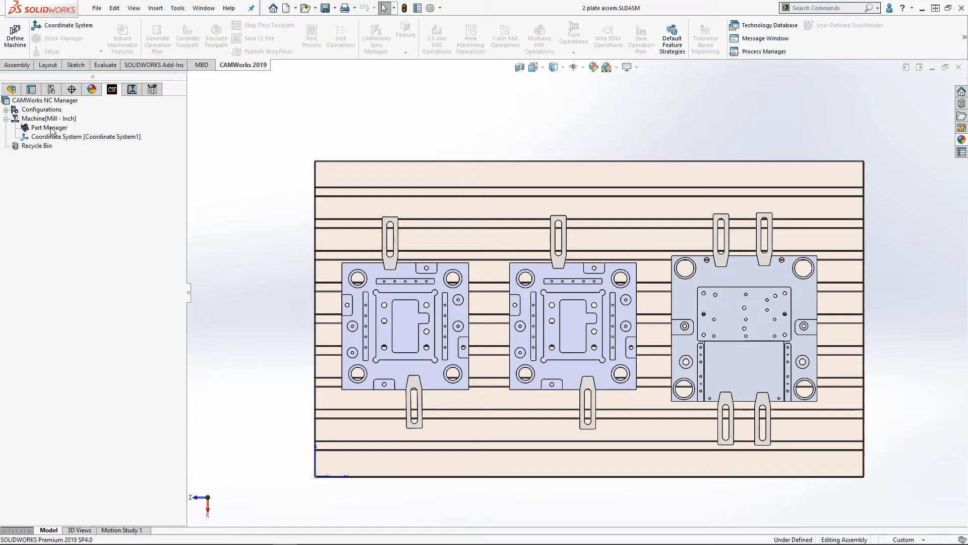
# Add both Mold Base 1 plates and the Base plate to the list of parts to machine.
pyautogui.rightClick(52, 130)
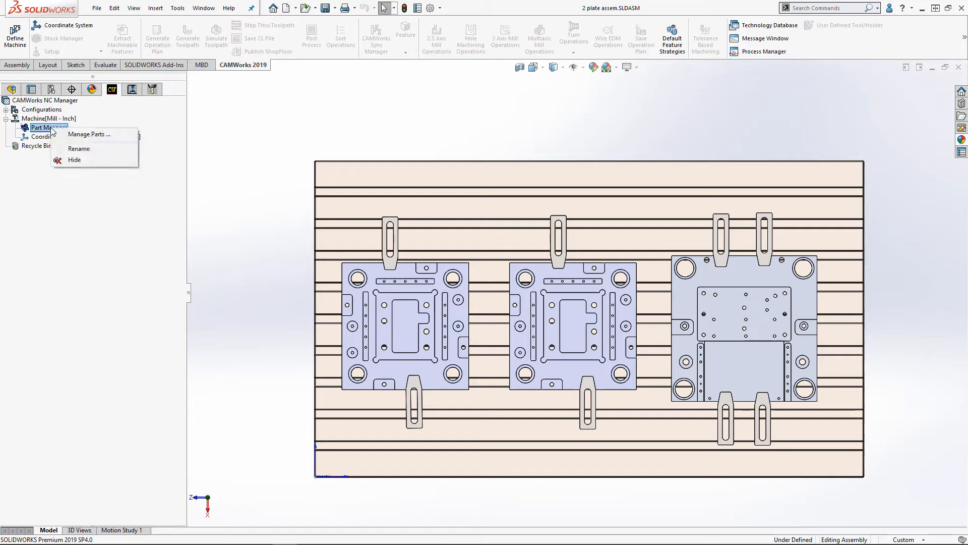
pyautogui.click(86, 134)
pyautogui.click(424, 328)
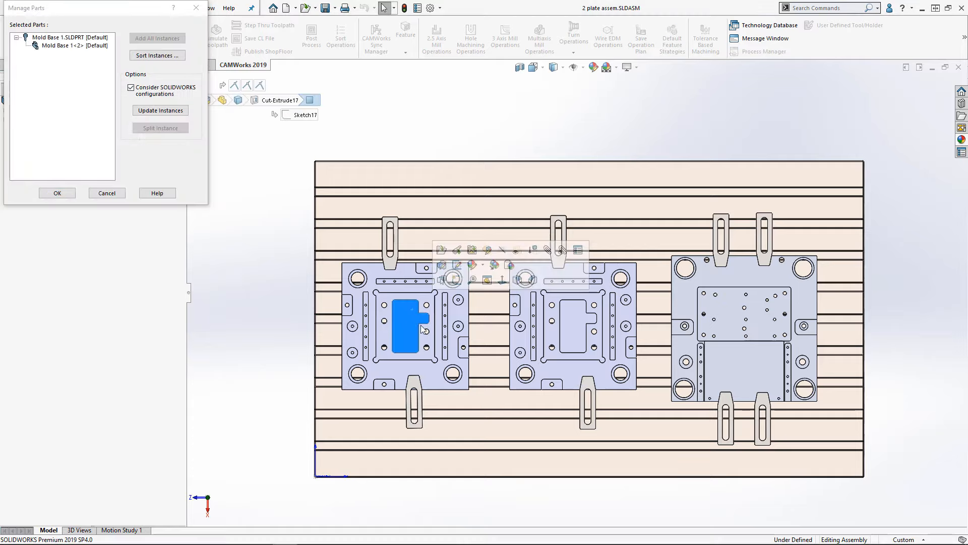
pyautogui.click(578, 332)
pyautogui.click(749, 337)
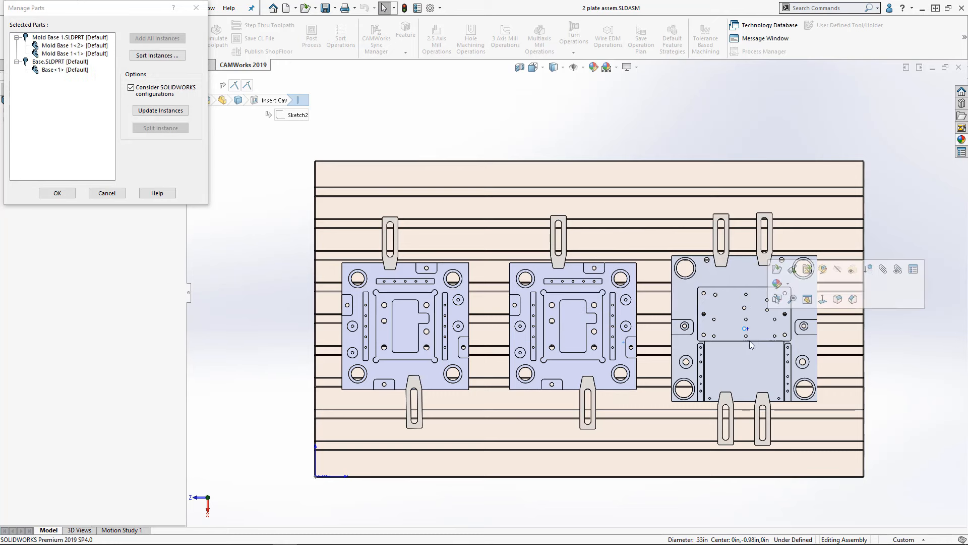
# Check which plate each Mold Base 1 and Base instance in the part list represents, and accept the list.
pyautogui.moveTo(105, 11); pyautogui.dragTo(160, 61)
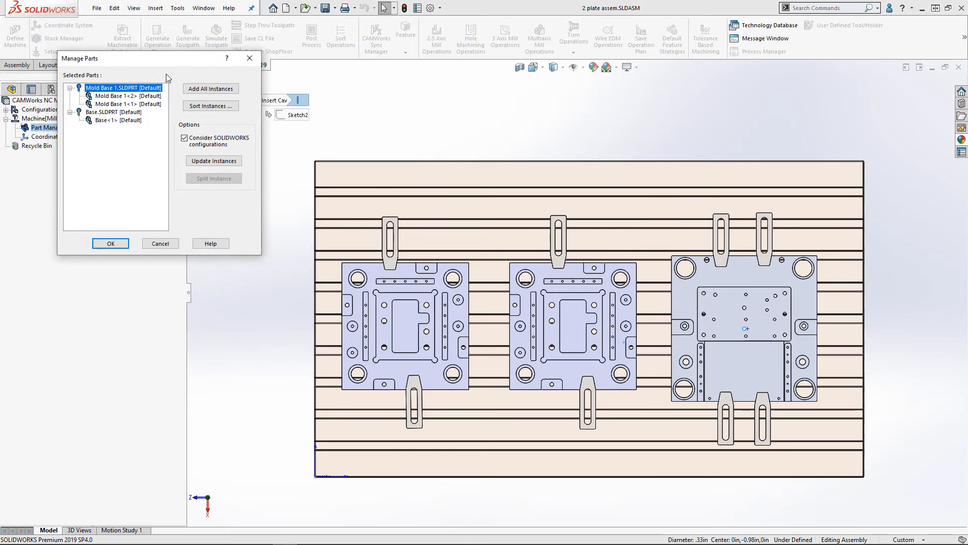
pyautogui.click(130, 96)
pyautogui.click(128, 105)
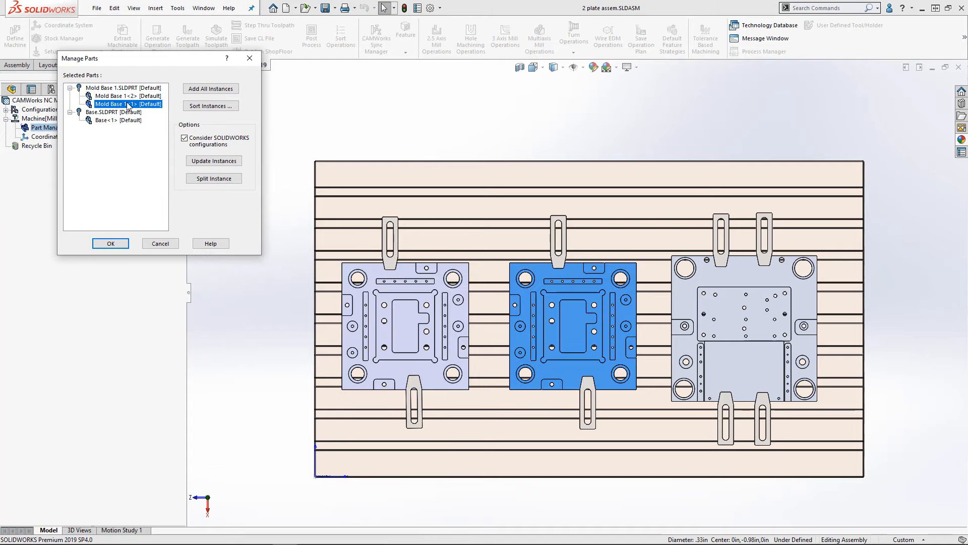
pyautogui.click(112, 89)
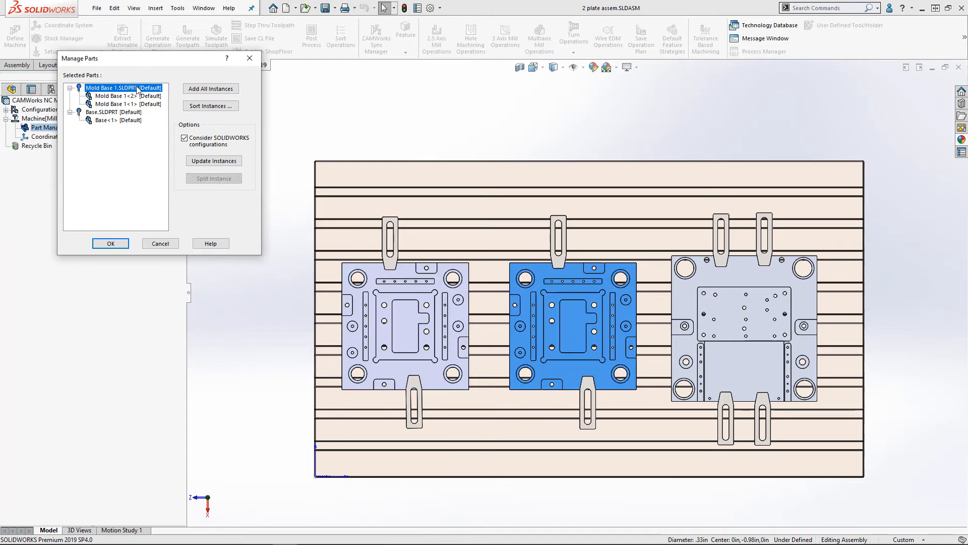
pyautogui.click(121, 97)
pyautogui.click(119, 105)
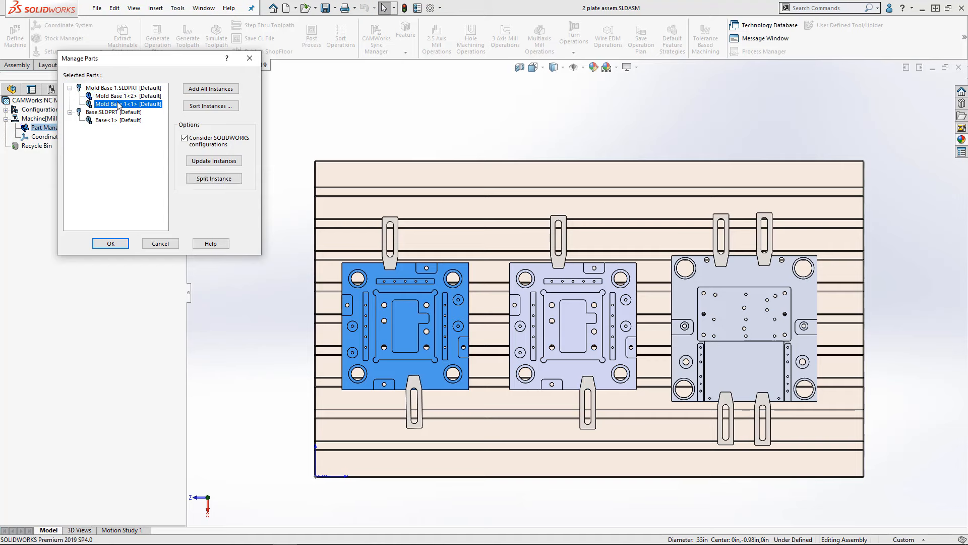
pyautogui.click(107, 120)
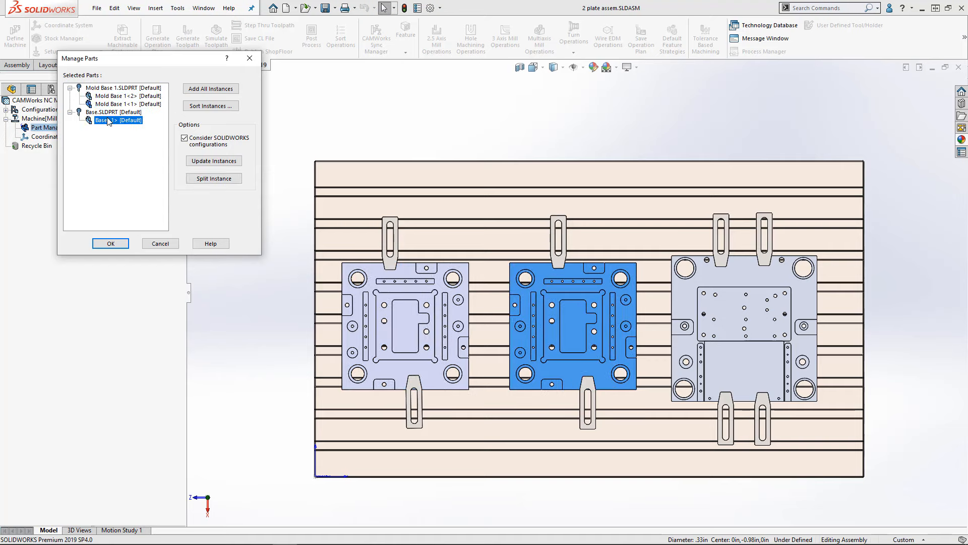
pyautogui.click(100, 113)
pyautogui.click(97, 88)
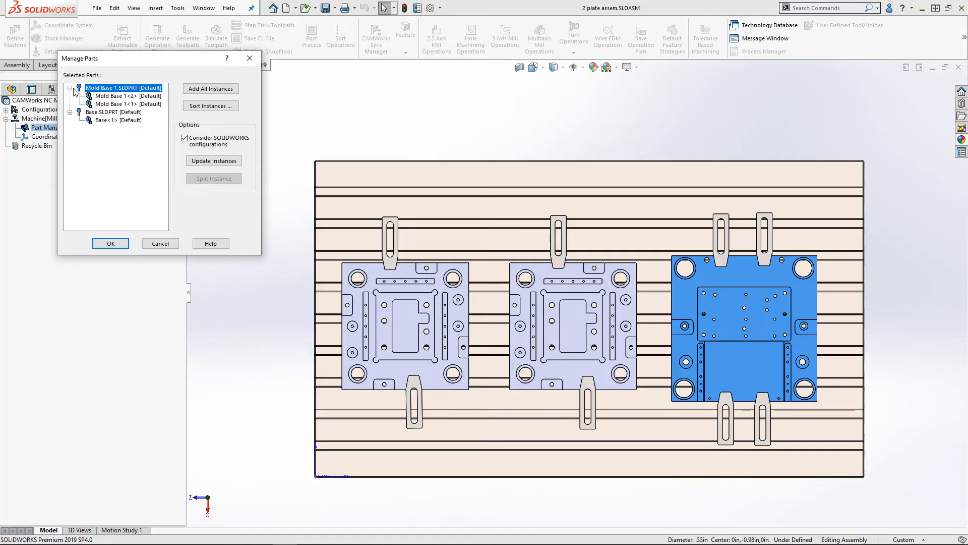
pyautogui.click(70, 88)
pyautogui.click(111, 246)
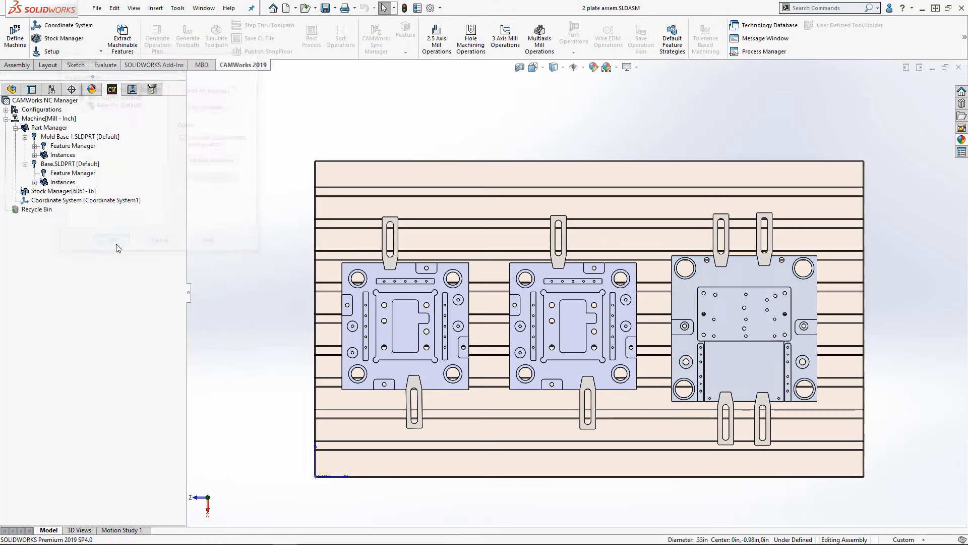
# Open the stock definition and check which plate each bounding box stock belongs to, along with the separate and combined stock options.
pyautogui.click(74, 191)
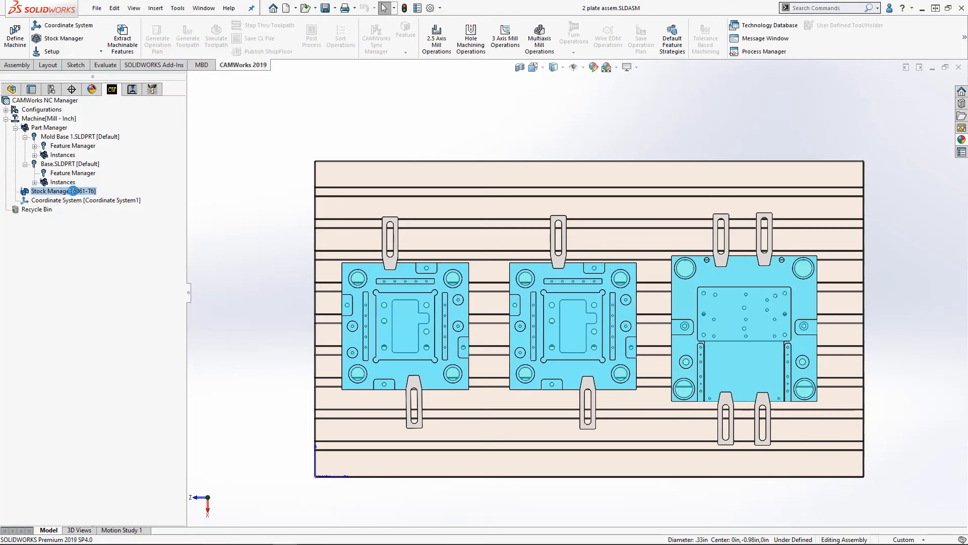
pyautogui.doubleClick(74, 191)
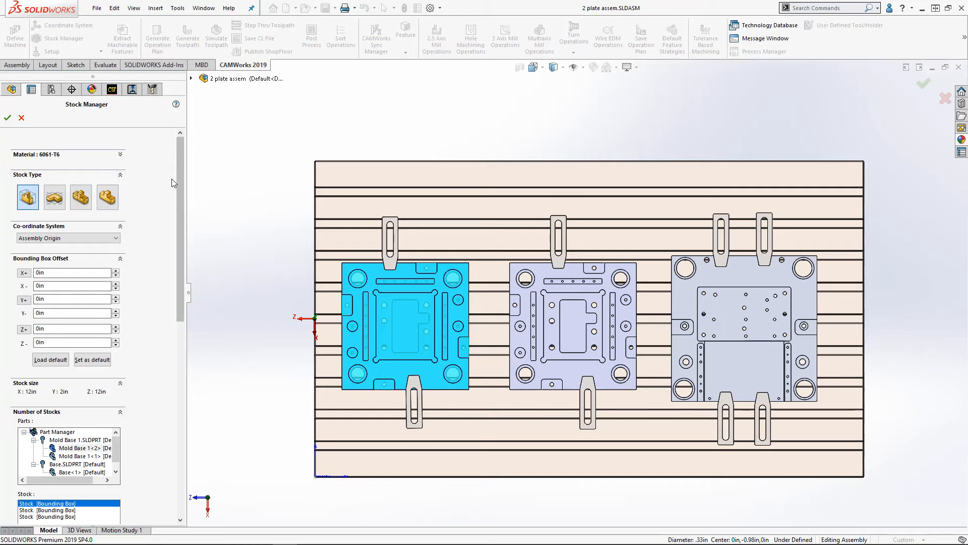
pyautogui.moveTo(180, 171); pyautogui.dragTo(177, 245)
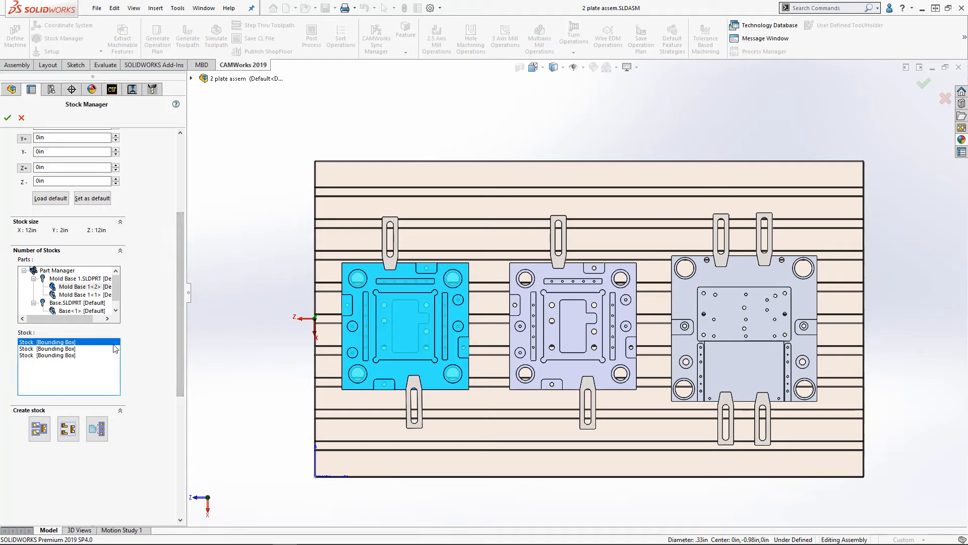
pyautogui.click(55, 348)
pyautogui.click(56, 355)
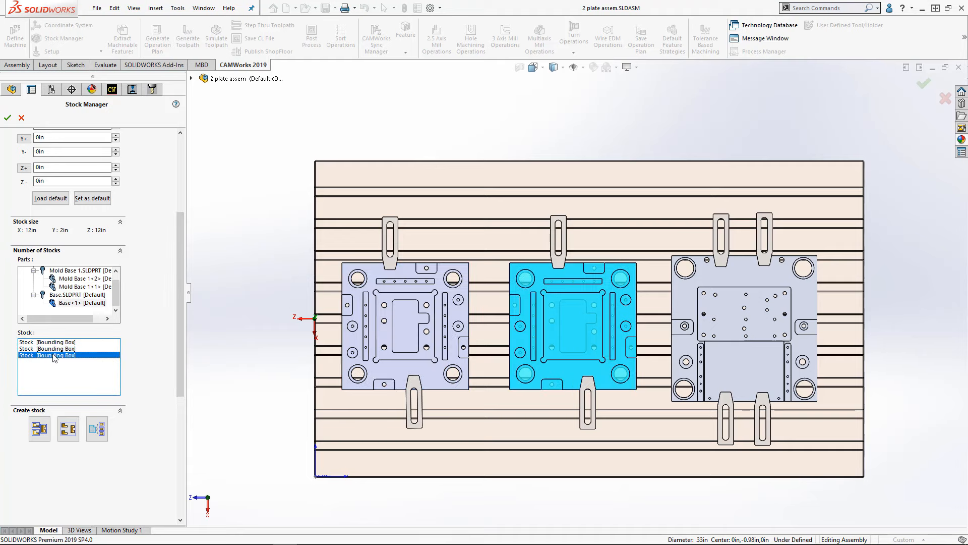
pyautogui.click(54, 342)
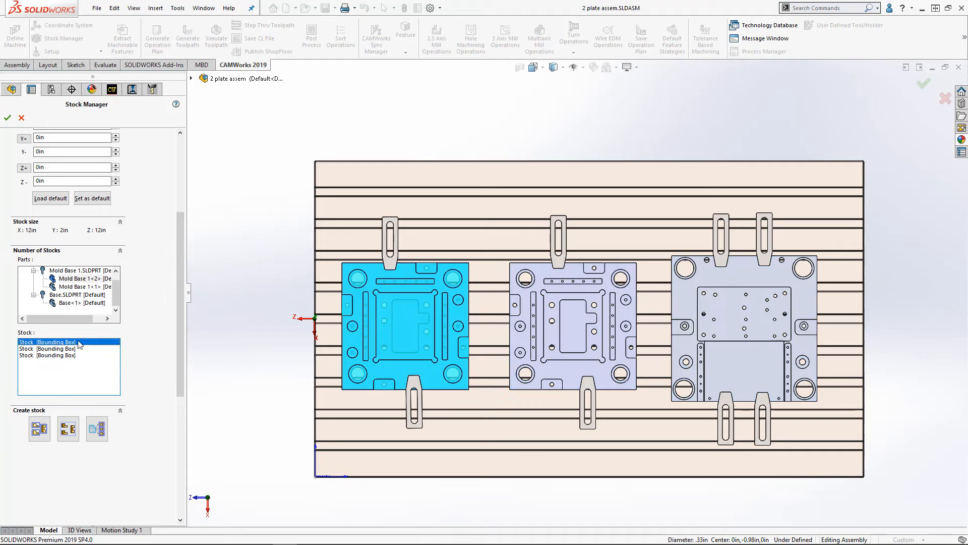
pyautogui.moveTo(180, 340)
pyautogui.mouseDown()
pyautogui.moveTo(180, 322)
pyautogui.moveTo(177, 331)
pyautogui.mouseUp()
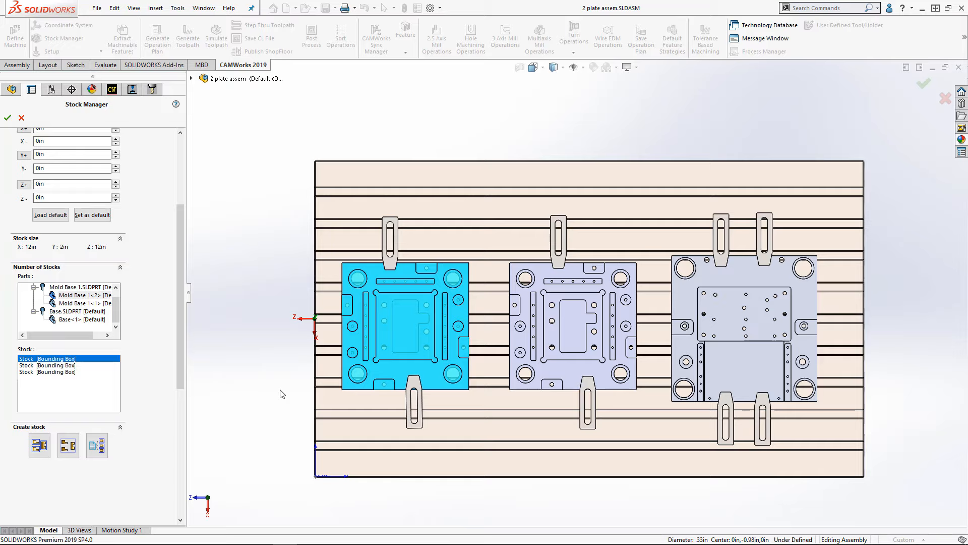
pyautogui.click(68, 446)
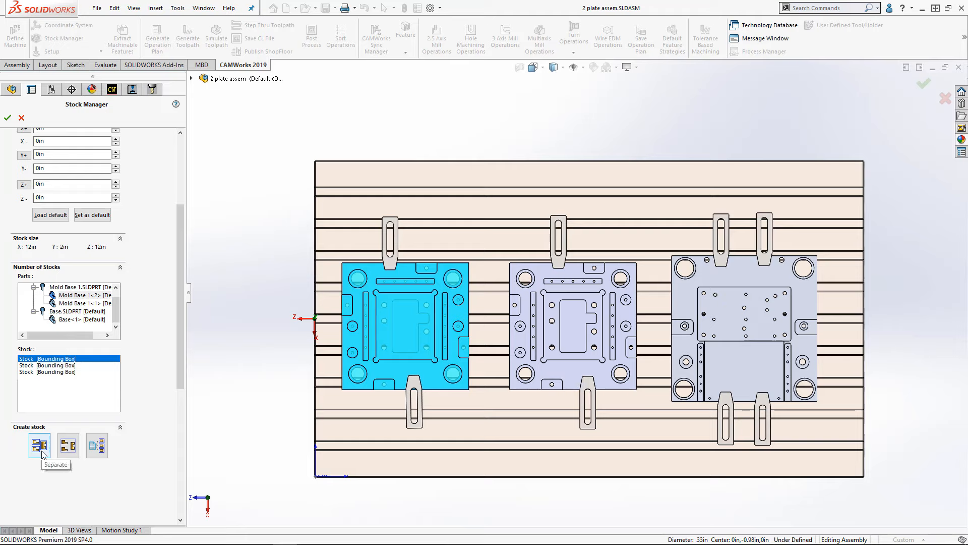
pyautogui.click(68, 366)
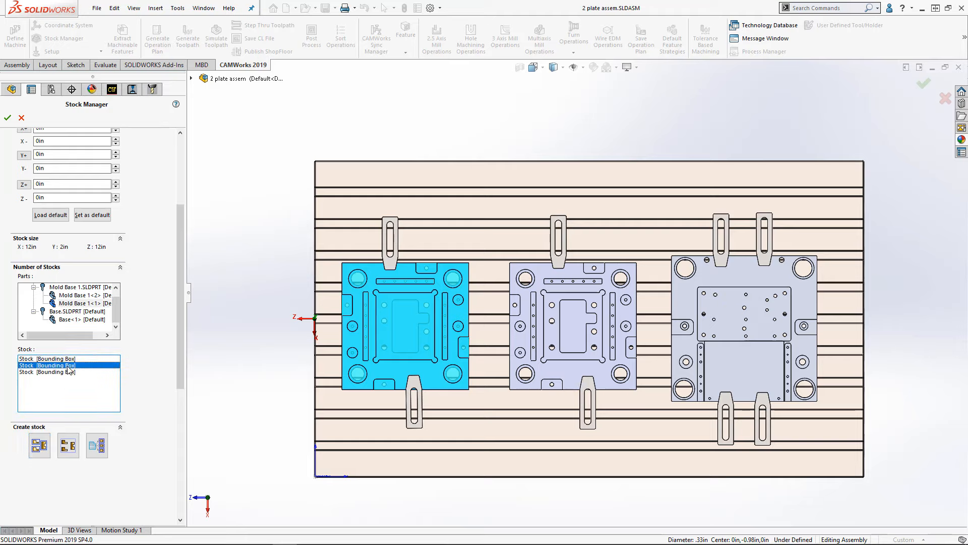
pyautogui.click(65, 372)
pyautogui.press('Up')
pyautogui.press('Up')
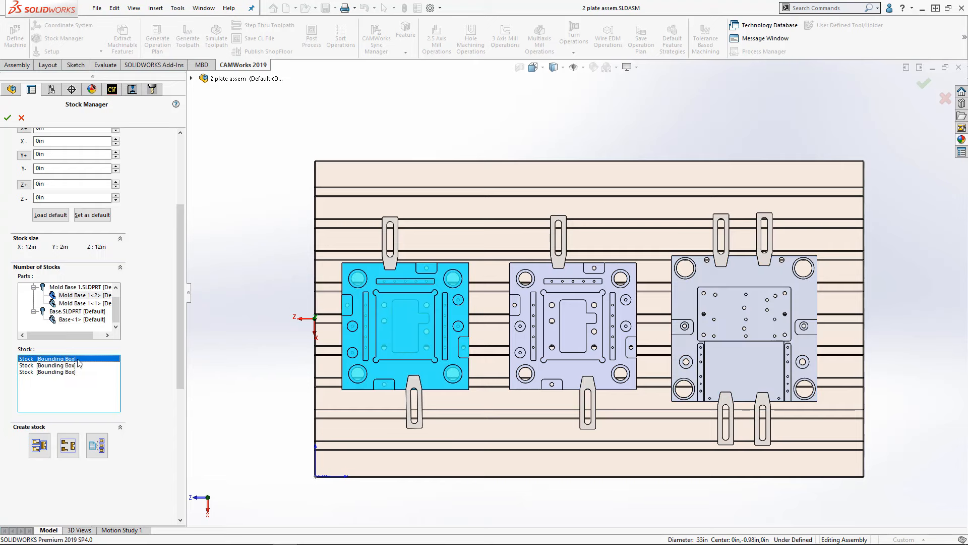
# Set Mold Base 1<2>'s stock relative to Coordinate System1@Assembly, with 0.2 in offsets on both sides in X and Y and 0.2 in on Z+.
pyautogui.scroll(3, 78, 362)
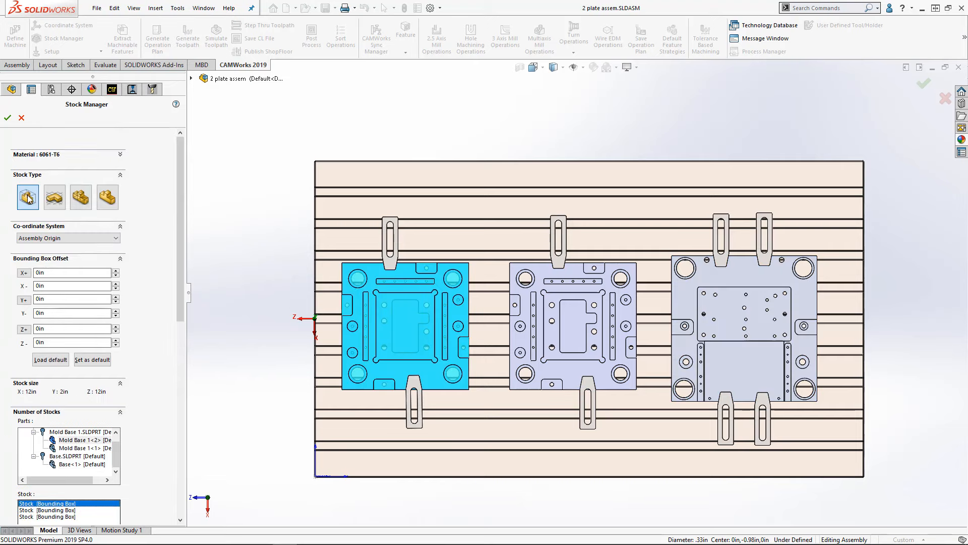
pyautogui.click(116, 270)
pyautogui.click(116, 271)
pyautogui.click(116, 297)
pyautogui.click(116, 296)
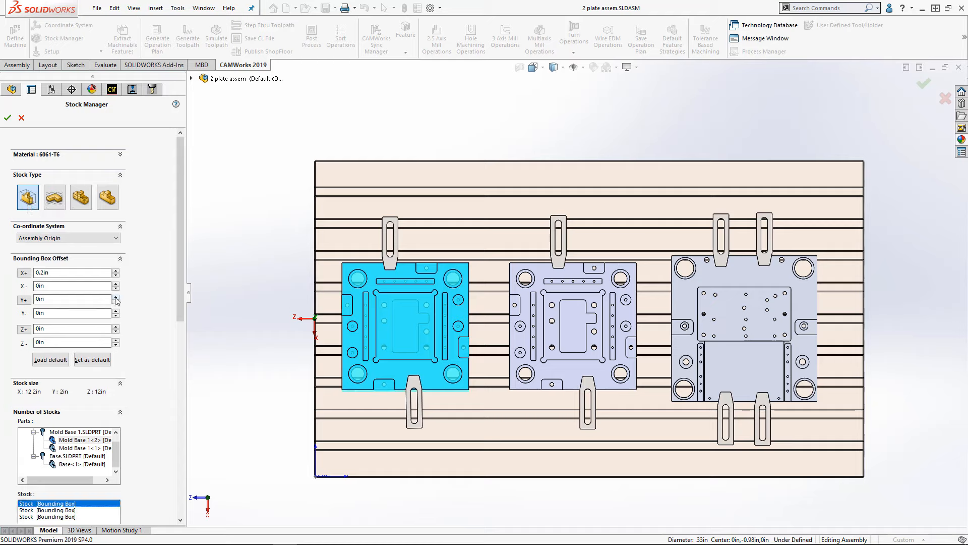
pyautogui.click(116, 326)
pyautogui.click(116, 326)
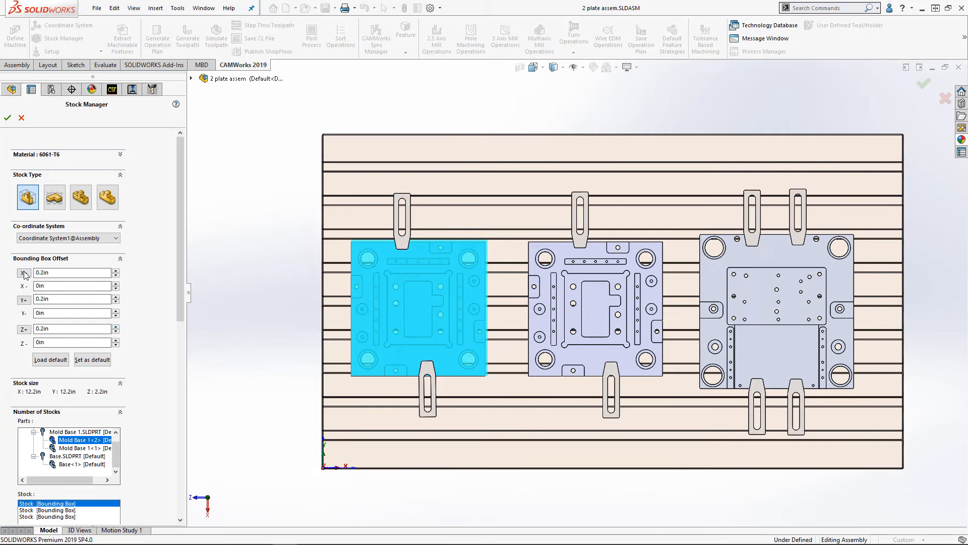
pyautogui.click(24, 273)
pyautogui.click(23, 300)
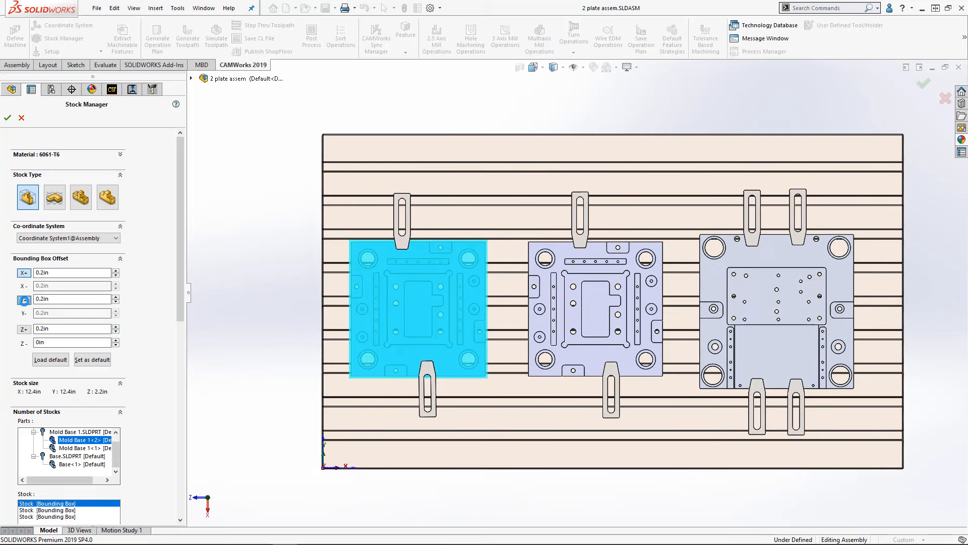
# Compare the stock offsets of the other plates and apply the stock definition of Mold Base 1<2> to all parts.
pyautogui.moveTo(178, 237); pyautogui.dragTo(178, 300)
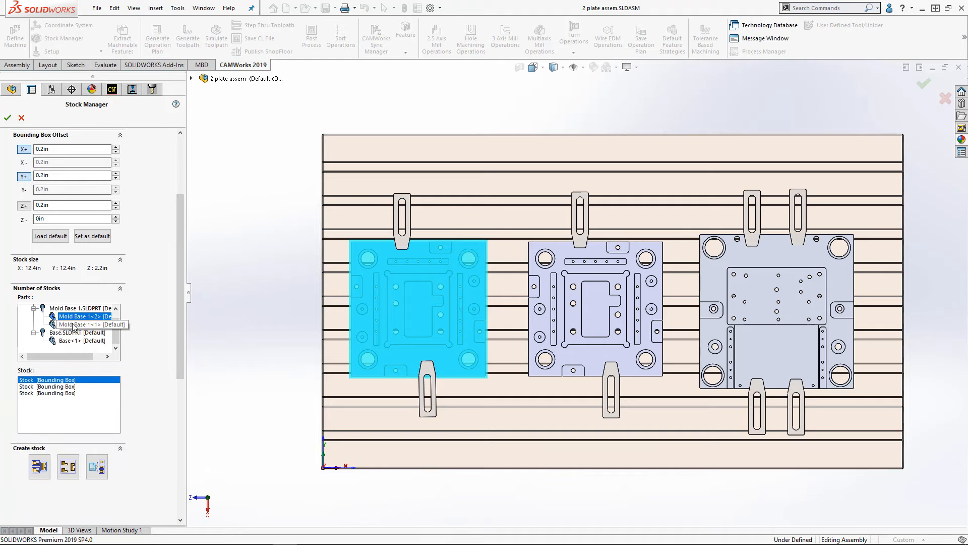
pyautogui.click(73, 325)
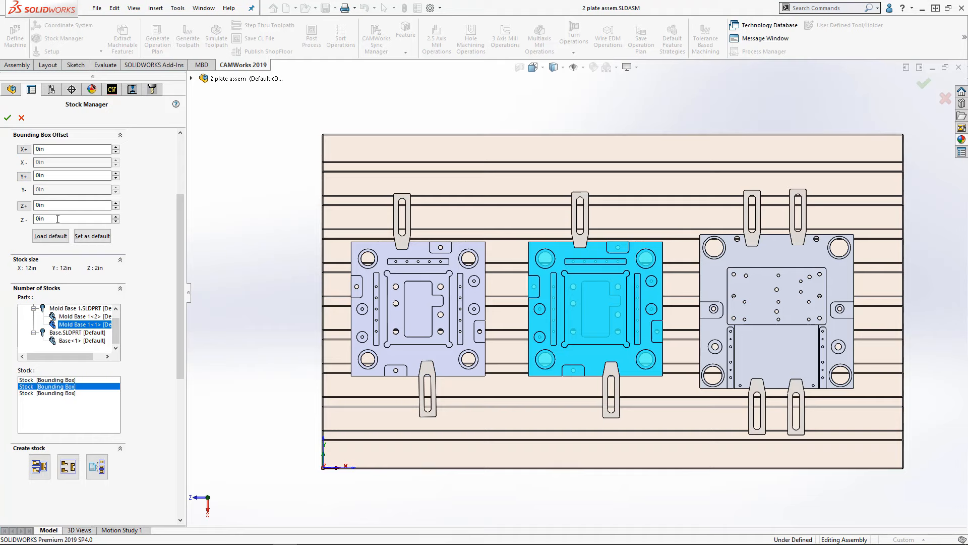
pyautogui.click(74, 340)
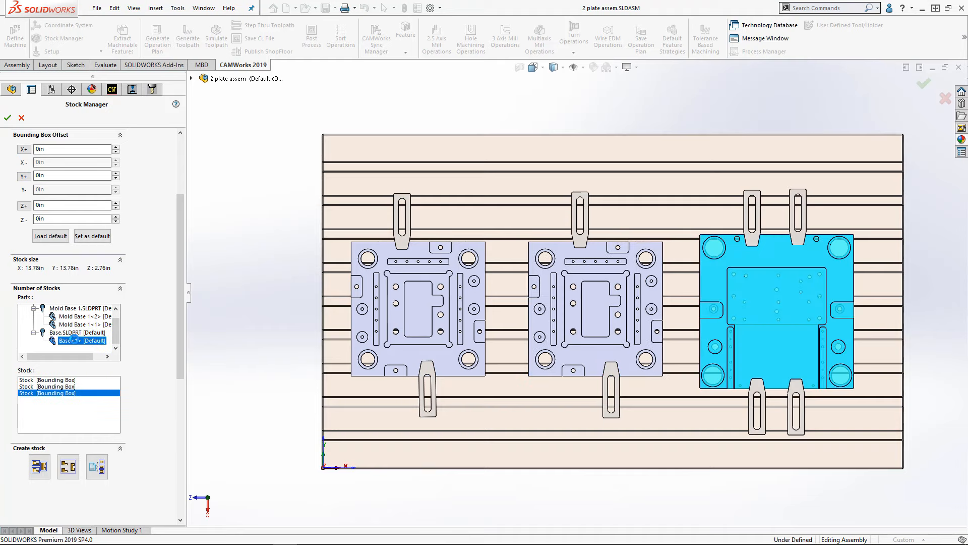
pyautogui.click(75, 317)
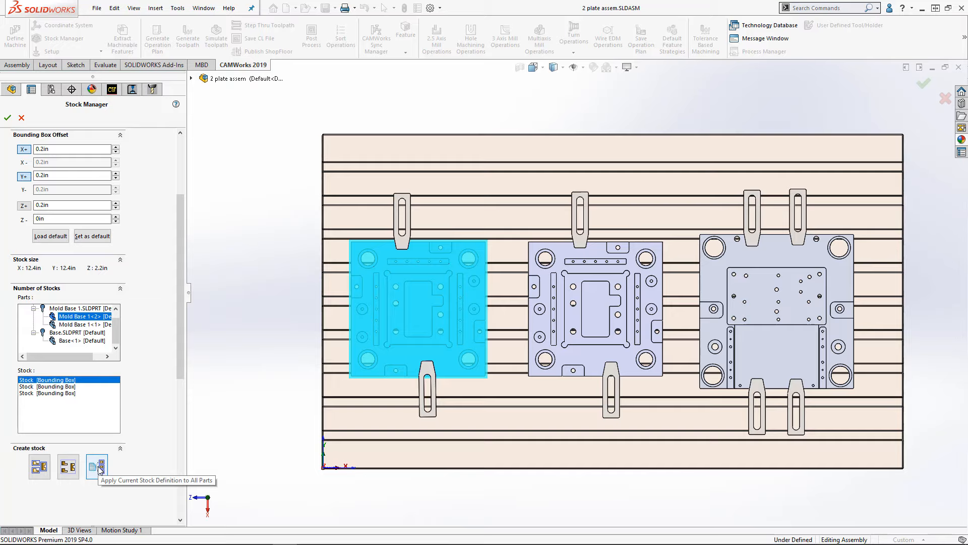
pyautogui.click(90, 317)
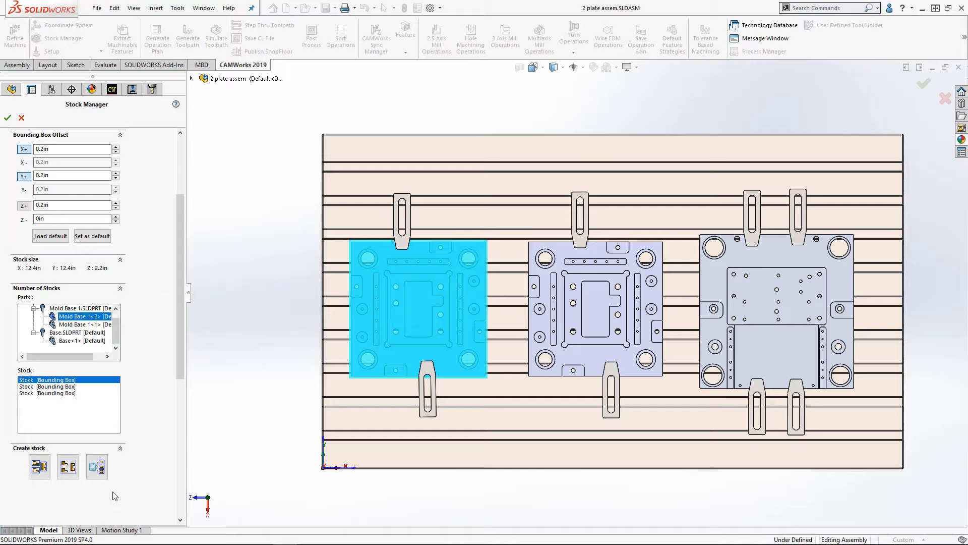
pyautogui.click(100, 468)
# Check the stock offsets of Mold Base 1<1> and Base<1>, and leave the stock definition without accepting the changes.
pyautogui.click(70, 325)
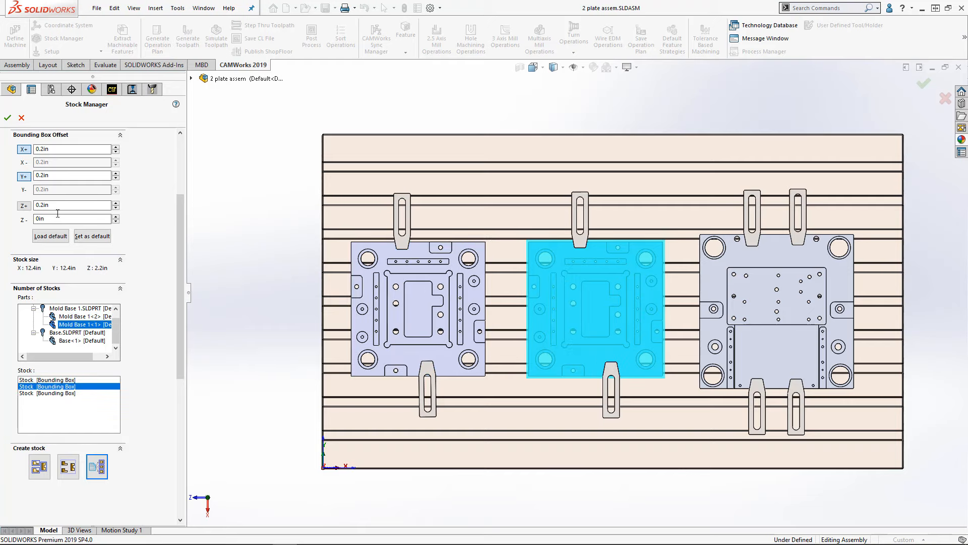
pyautogui.click(84, 339)
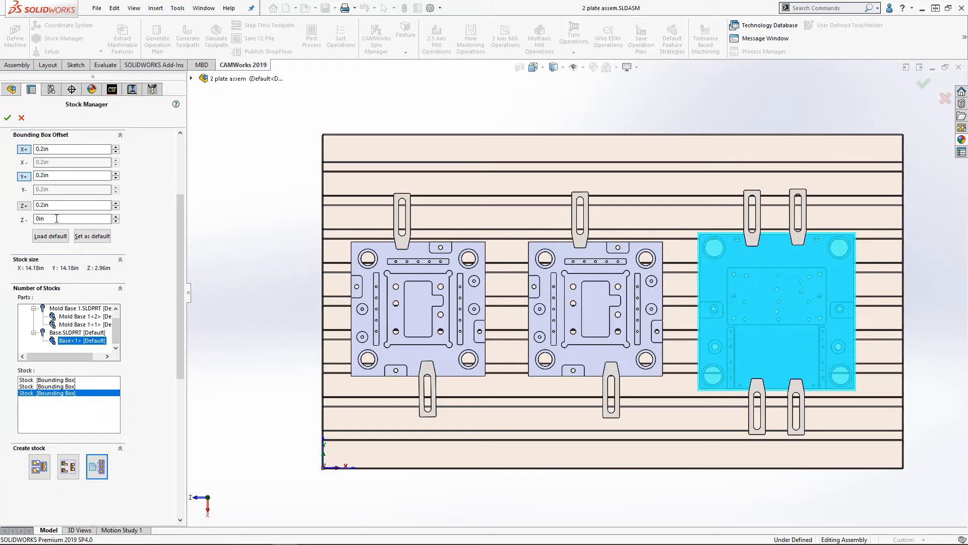
pyautogui.click(22, 118)
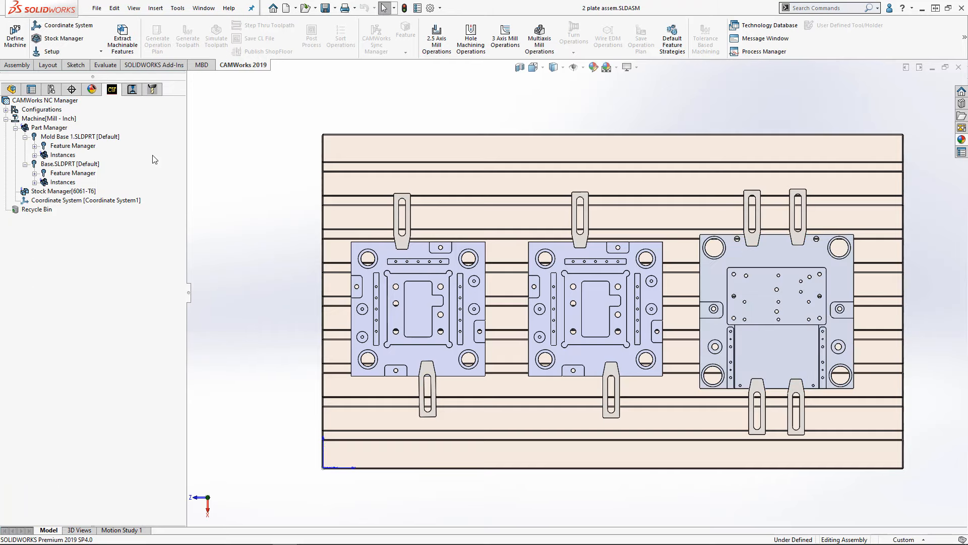
# Extract the machinable features of all plates and review the mill part setups of Mold Base 1 and the features in Setup1.
pyautogui.click(123, 38)
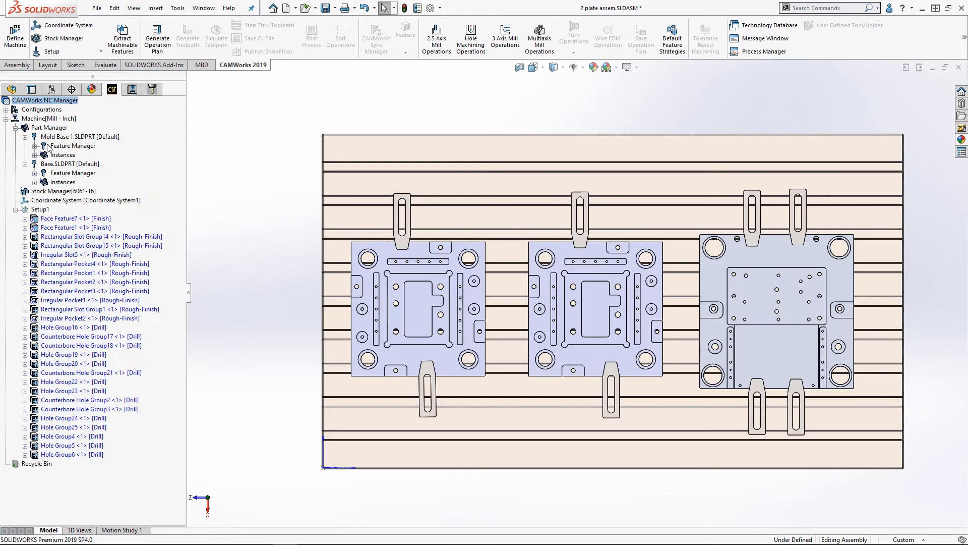
pyautogui.click(34, 146)
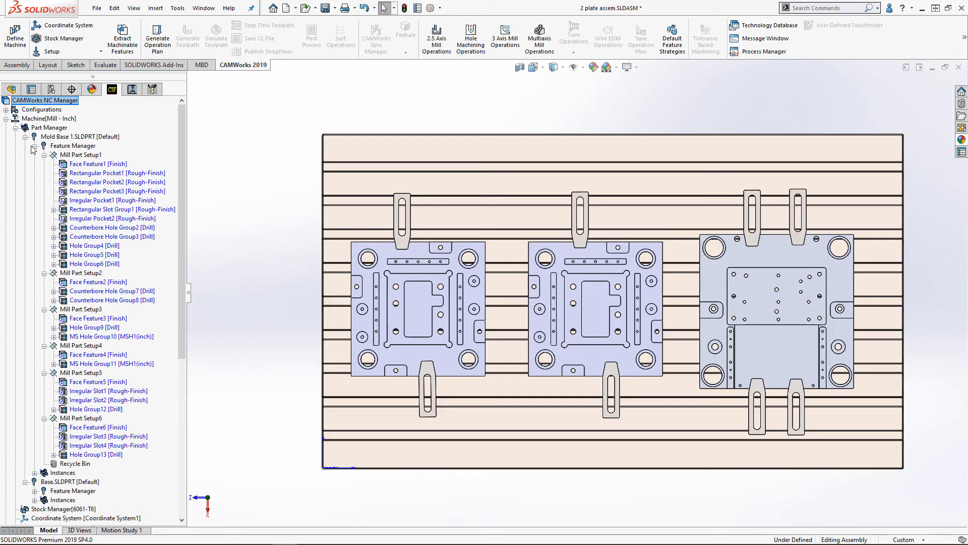
pyautogui.moveTo(180, 156); pyautogui.dragTo(183, 218)
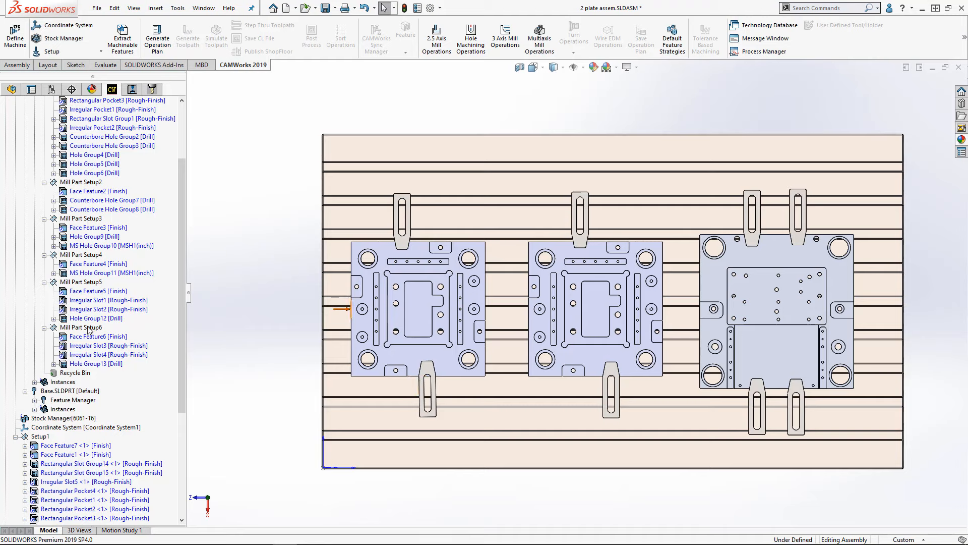
pyautogui.moveTo(179, 217); pyautogui.dragTo(183, 336)
pyautogui.moveTo(284, 349); pyautogui.dragTo(297, 177, button='middle')
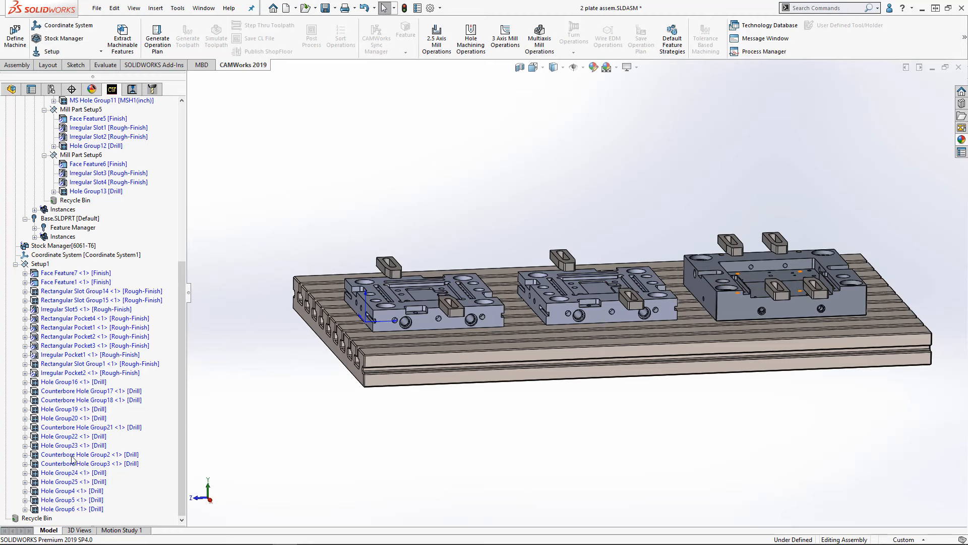
# Delete Mill Part Setup2 through Mill Part Setup6 from the Mold Base 1 features.
pyautogui.moveTo(183, 326); pyautogui.dragTo(183, 166)
pyautogui.click(81, 273)
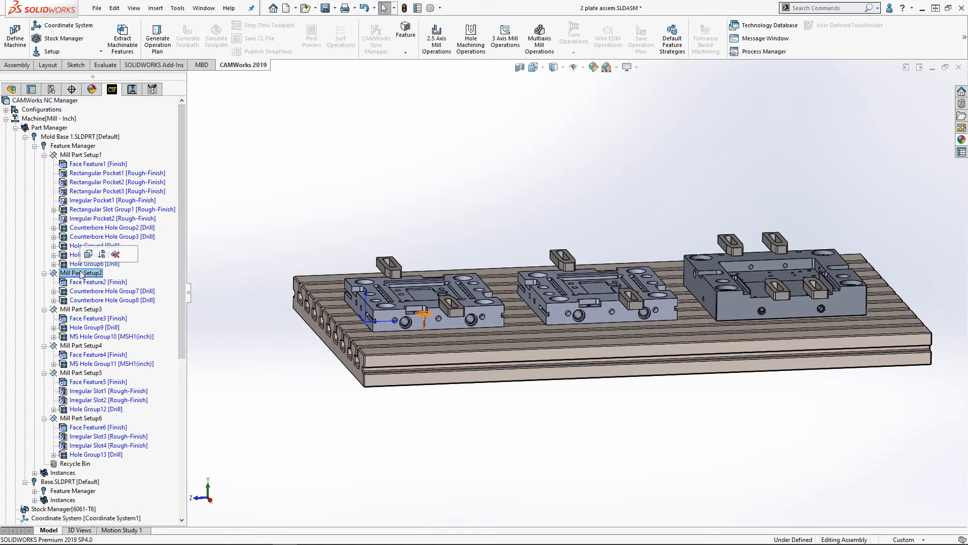
pyautogui.keyDown('ctrl'); pyautogui.click(80, 309); pyautogui.keyUp('ctrl')
pyautogui.keyDown('ctrl'); pyautogui.click(81, 346); pyautogui.keyUp('ctrl')
pyautogui.keyDown('ctrl'); pyautogui.click(81, 373); pyautogui.keyUp('ctrl')
pyautogui.keyDown('ctrl'); pyautogui.click(80, 418); pyautogui.keyUp('ctrl')
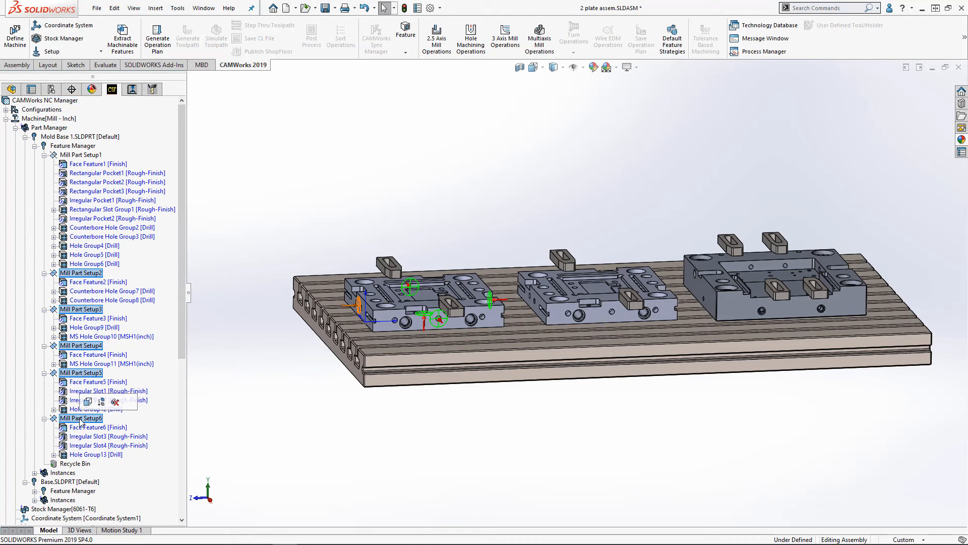
pyautogui.press('Delete')
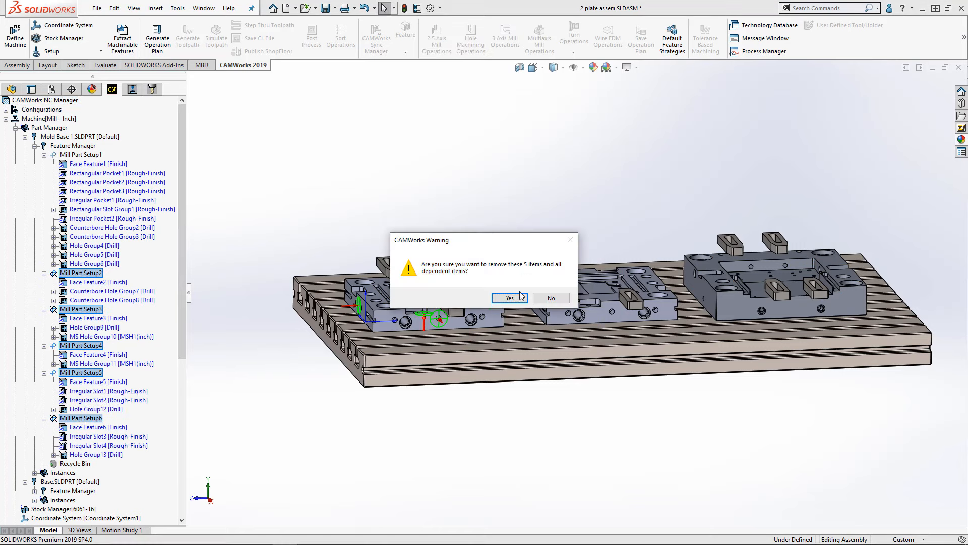
pyautogui.click(510, 297)
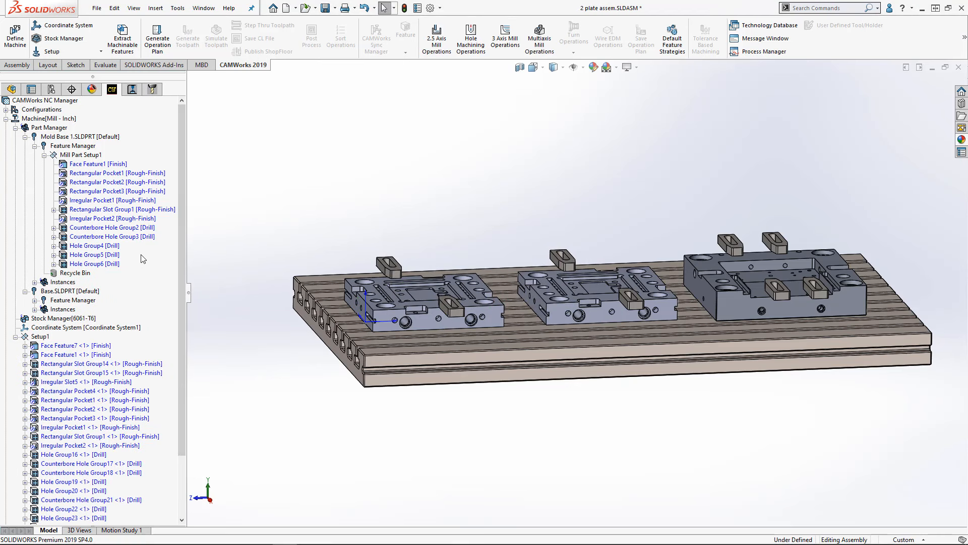
# Delete Mill Part Setup8 through Mill Part Setup13 from the features of the Base part.
pyautogui.click(77, 147)
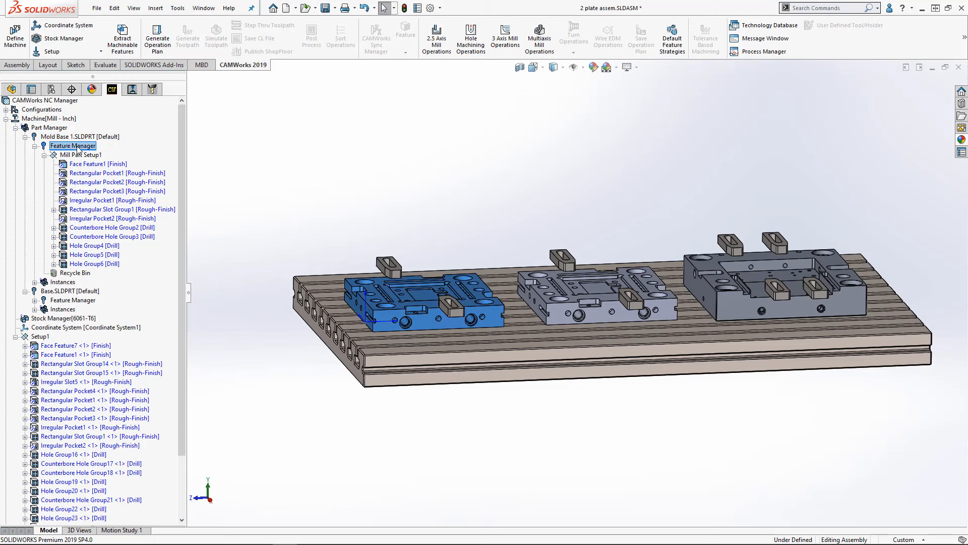
pyautogui.click(60, 137)
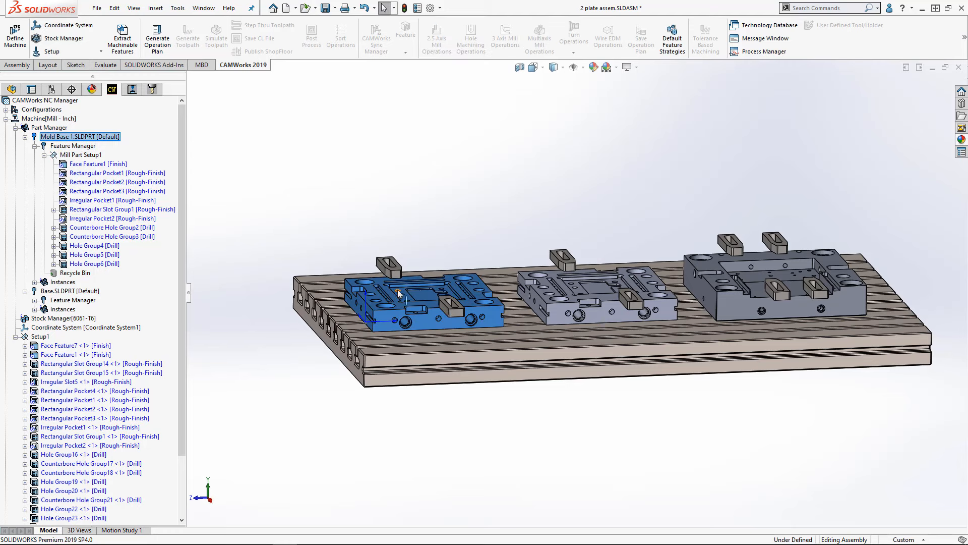
pyautogui.click(35, 300)
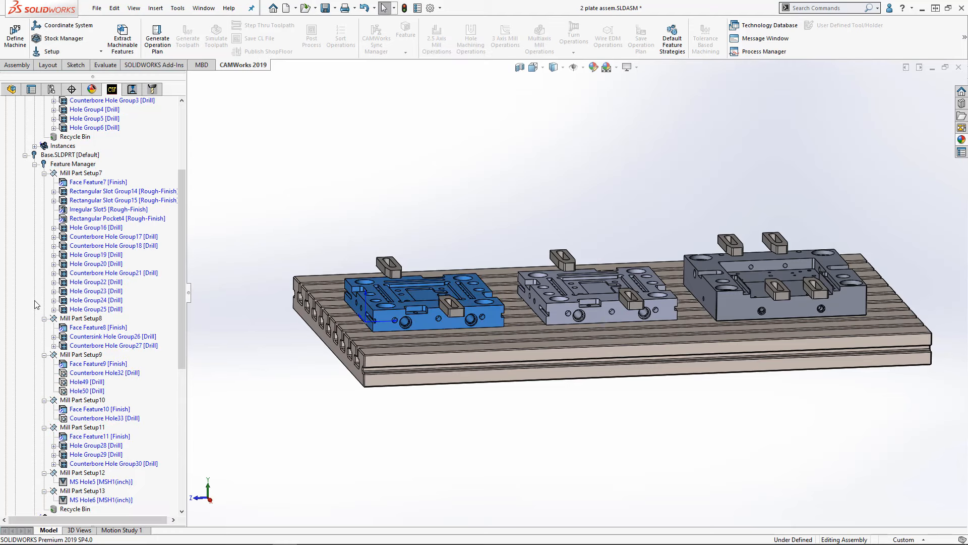
pyautogui.click(67, 155)
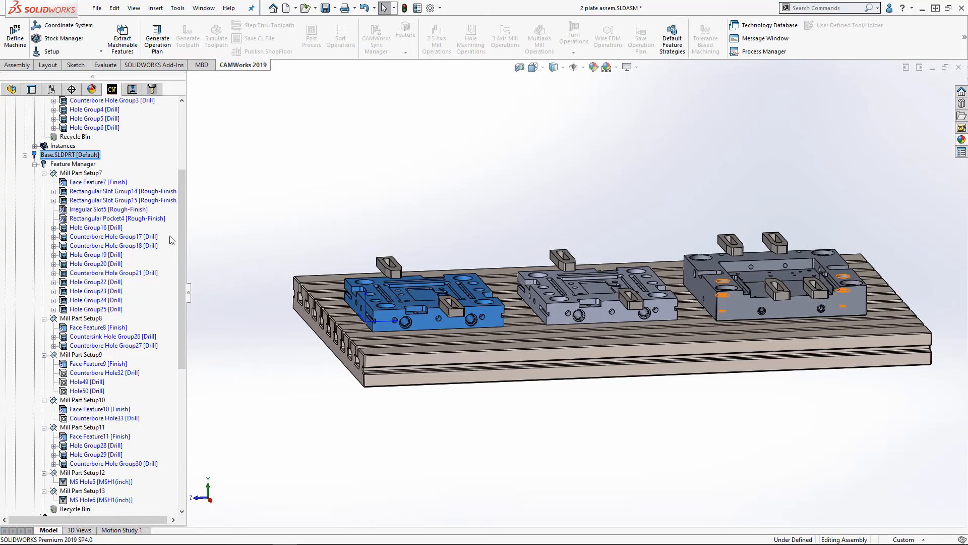
pyautogui.scroll(-3, 184, 242)
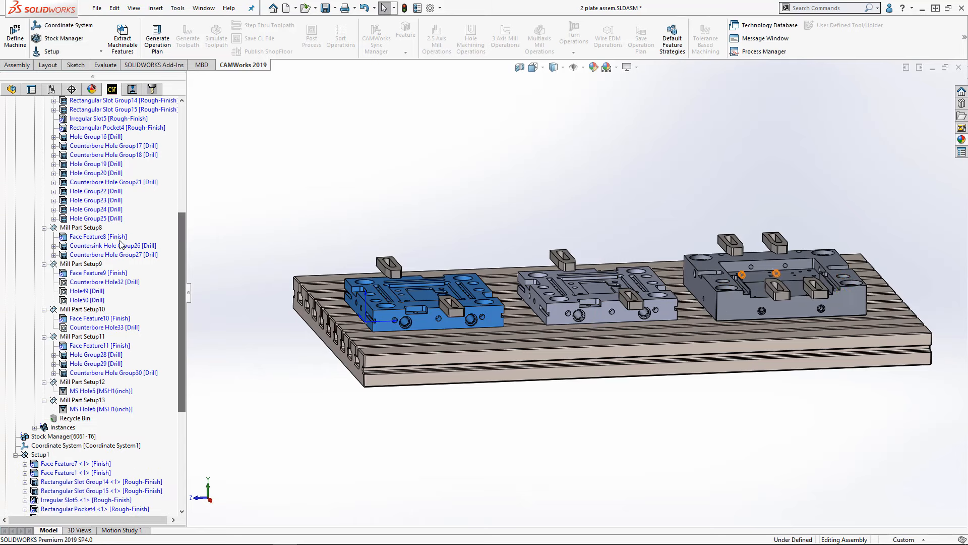
pyautogui.click(81, 227)
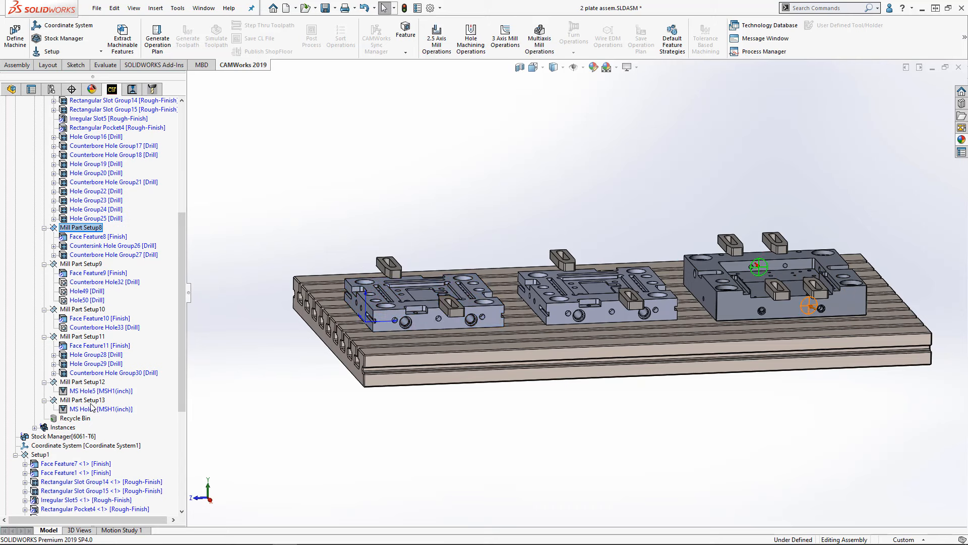
pyautogui.keyDown('shift'); pyautogui.click(83, 400); pyautogui.keyUp('shift')
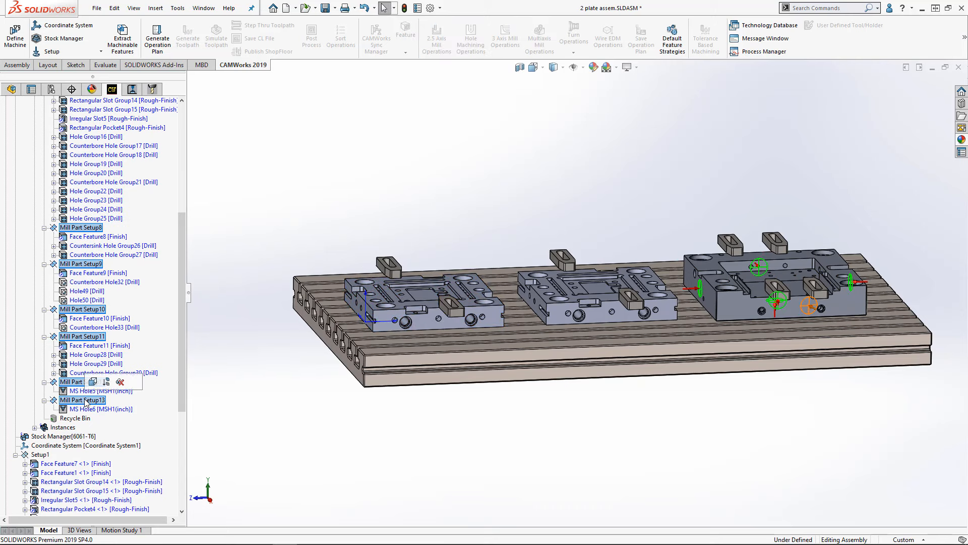
pyautogui.press('Delete')
pyautogui.click(522, 298)
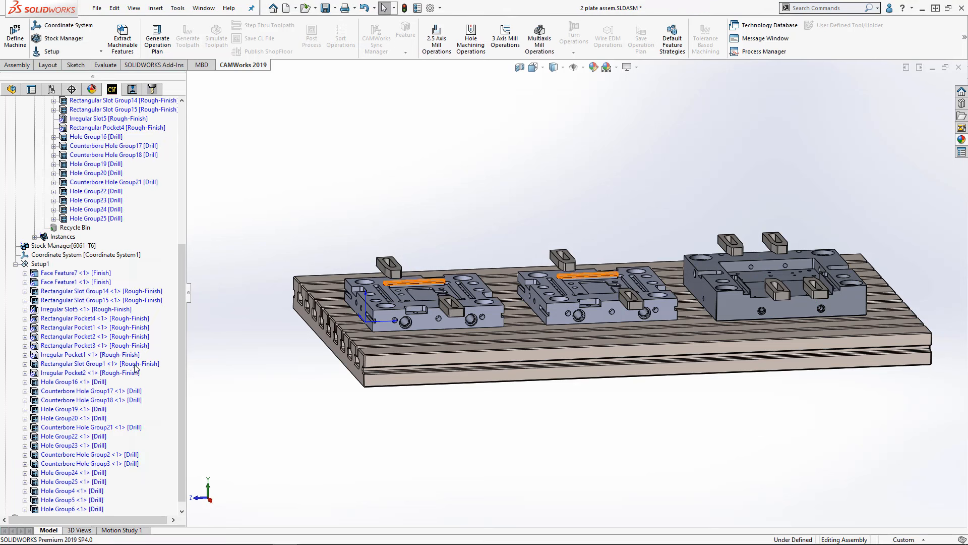
# Generate the operation plan for the remaining features and open the fixture settings of Setup1.
pyautogui.moveTo(179, 334); pyautogui.dragTo(178, 311)
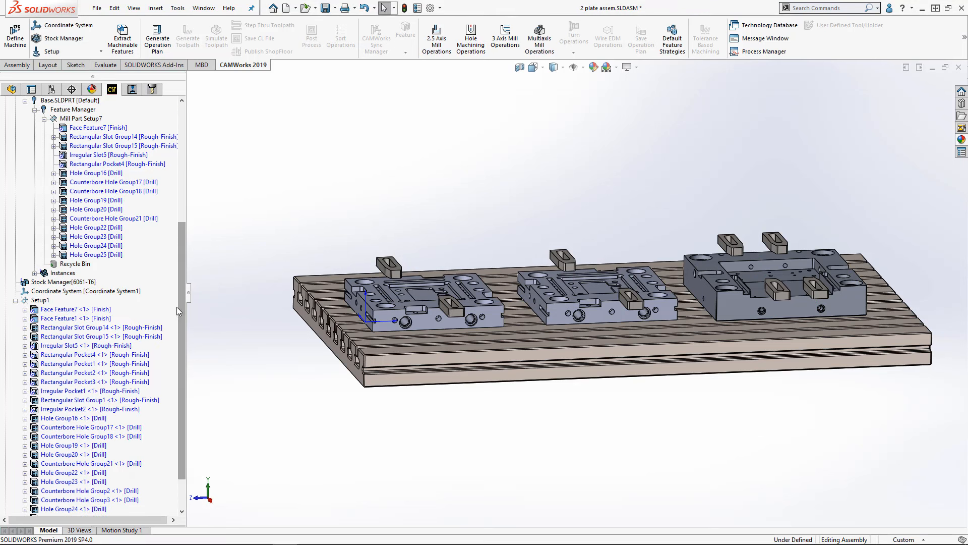
pyautogui.click(157, 49)
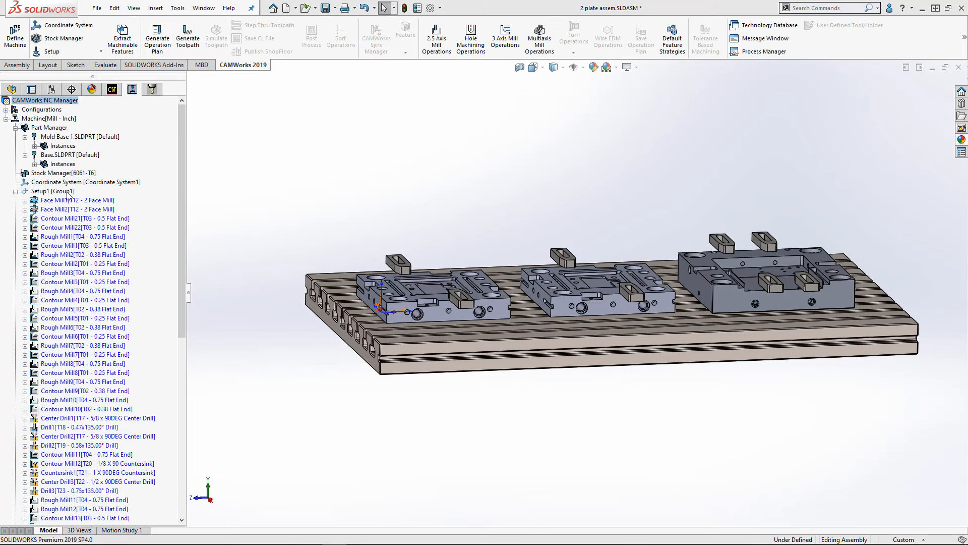
pyautogui.doubleClick(61, 192)
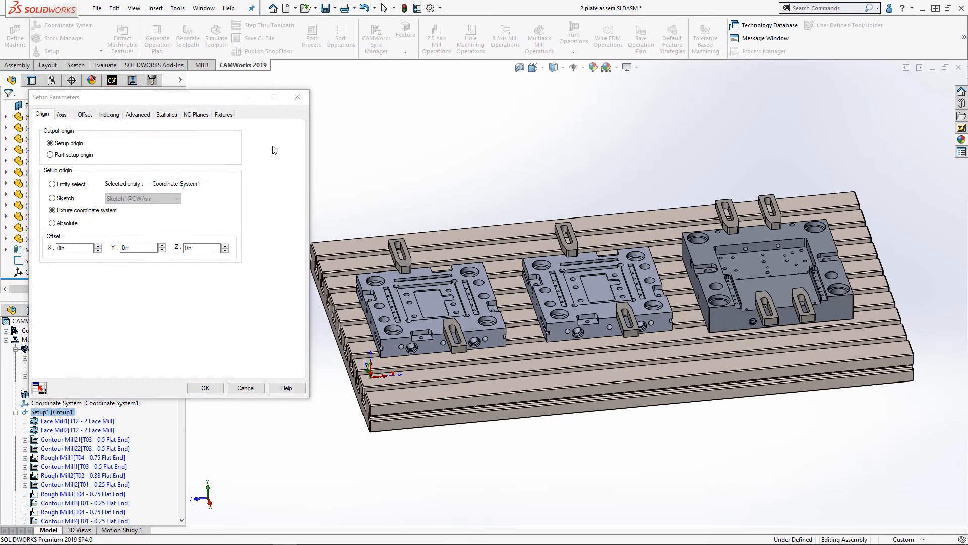
pyautogui.click(224, 115)
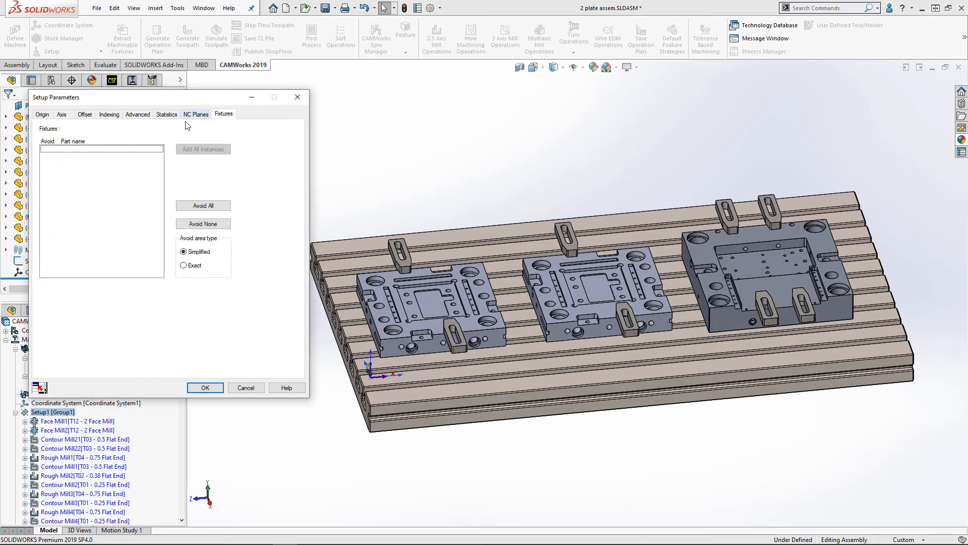
# Add the clamp and all its instances as fixtures of Setup1 and mark every one for avoidance.
pyautogui.click(405, 267)
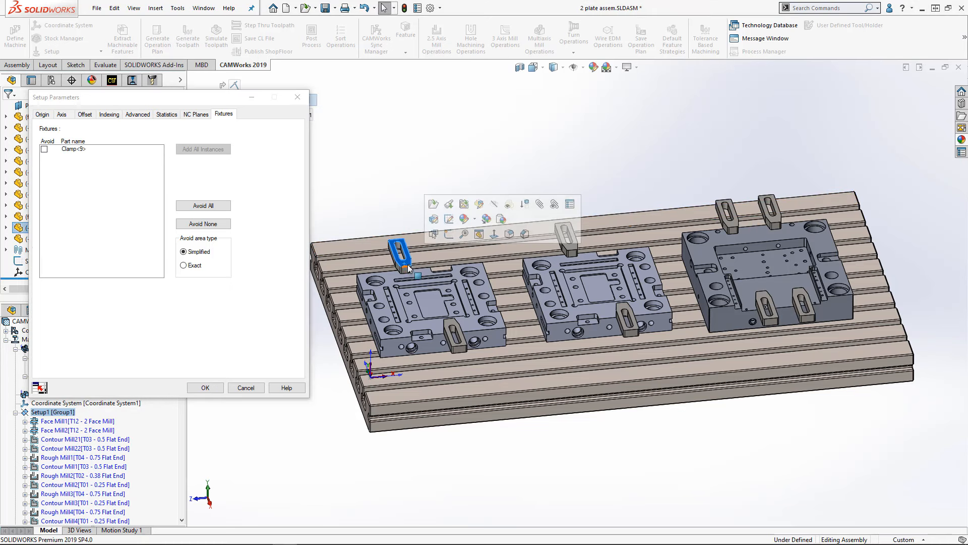
pyautogui.click(79, 149)
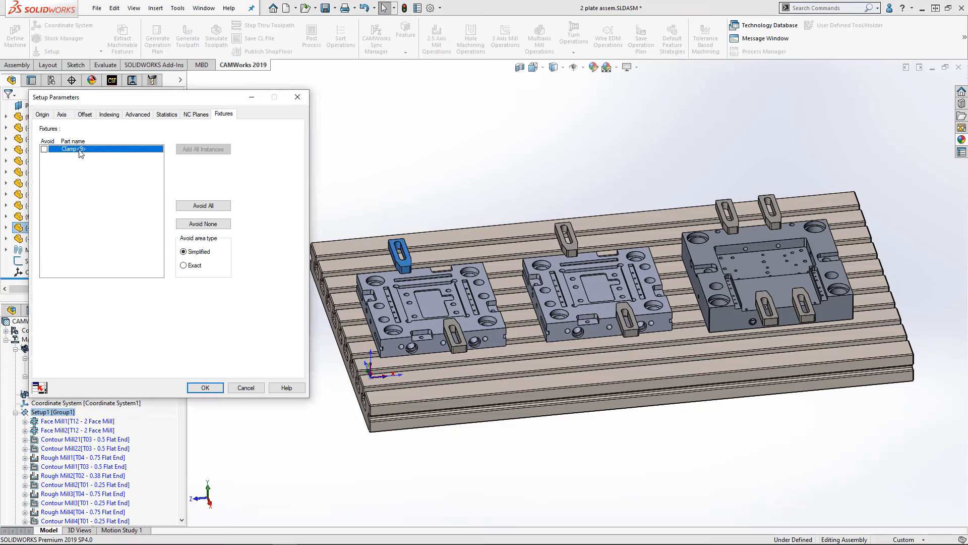
pyautogui.click(207, 151)
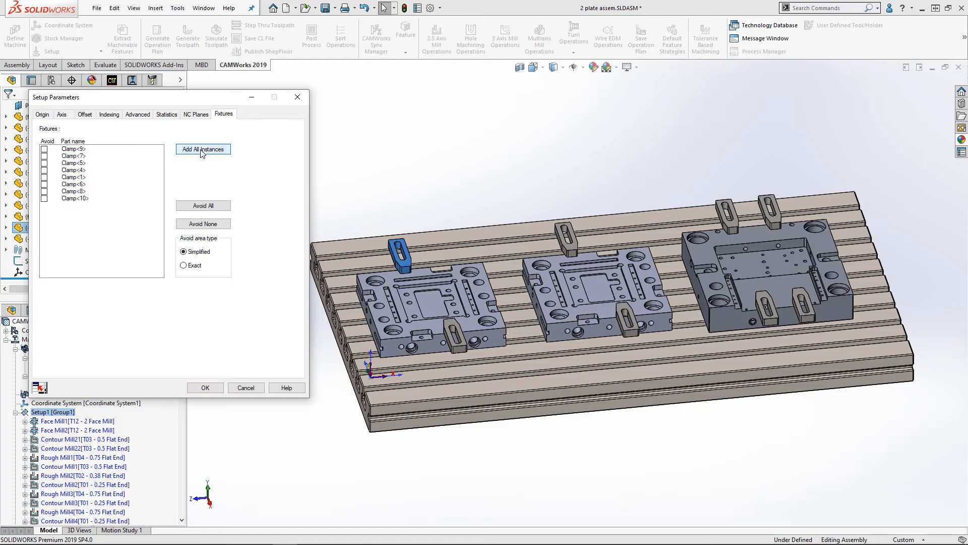
pyautogui.click(213, 207)
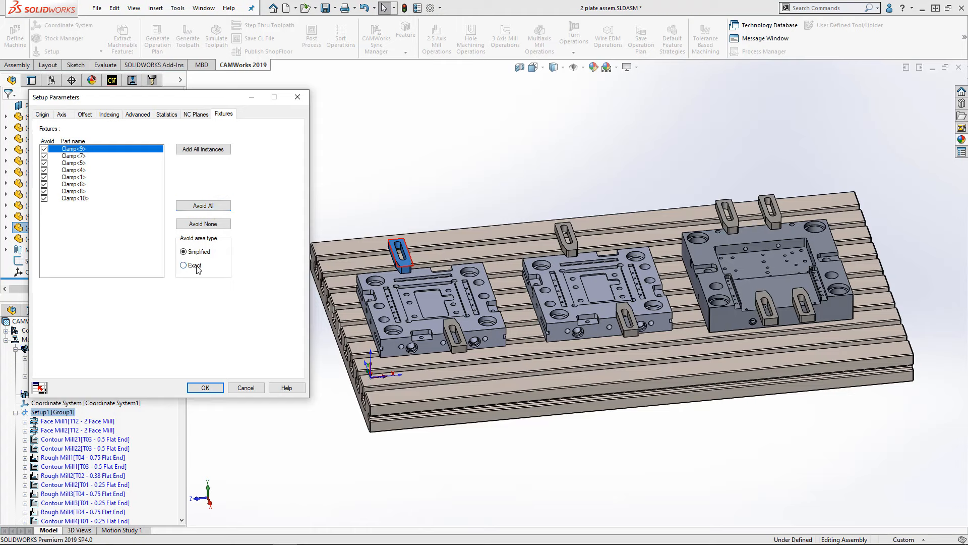
# Inspect the avoid area around the clamp, set the avoid area type to Exact and accept the setup parameters.
pyautogui.scroll(-5, 456, 351)
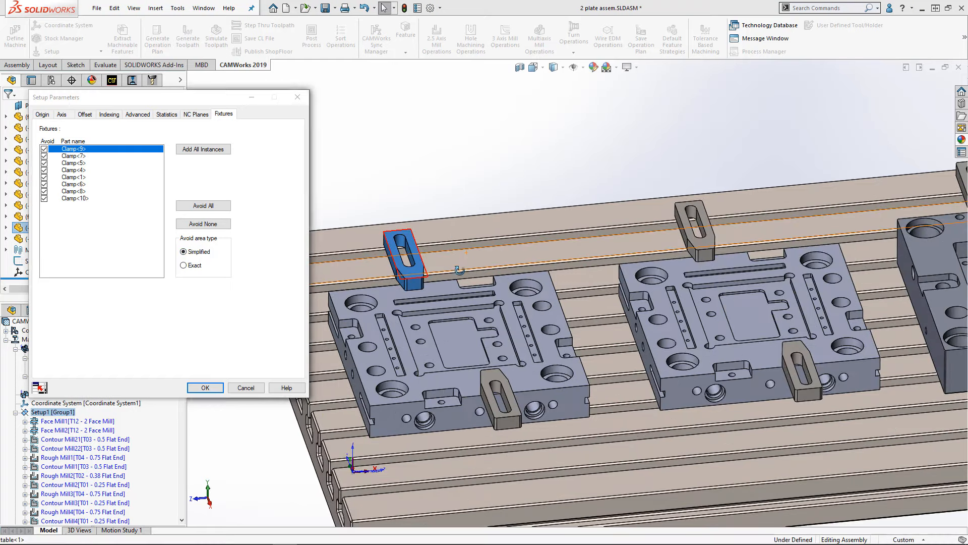
pyautogui.scroll(-3, 383, 355)
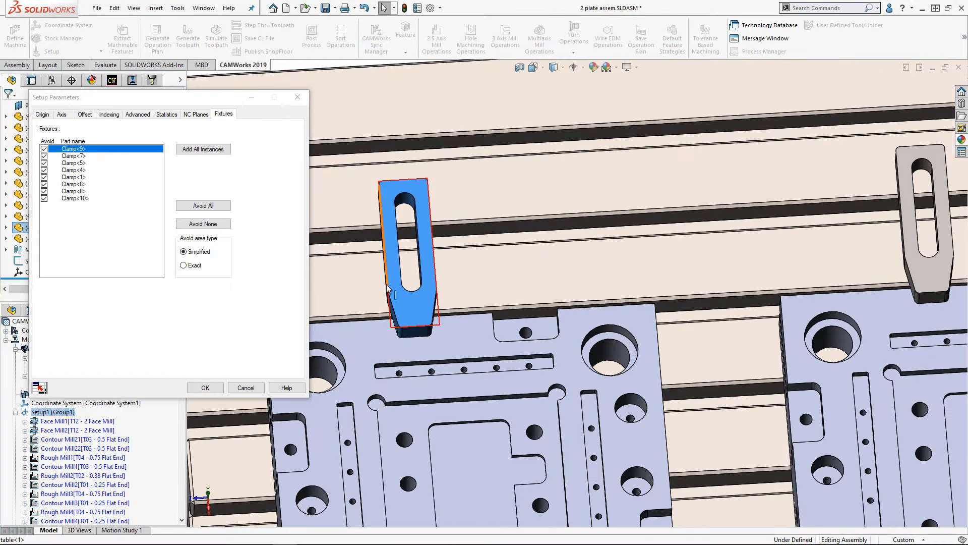
pyautogui.click(183, 265)
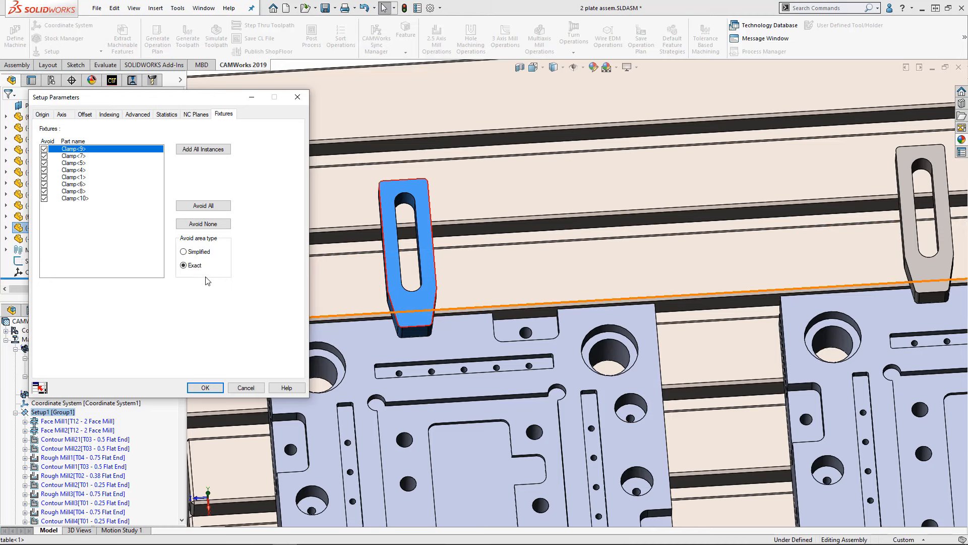
pyautogui.click(206, 388)
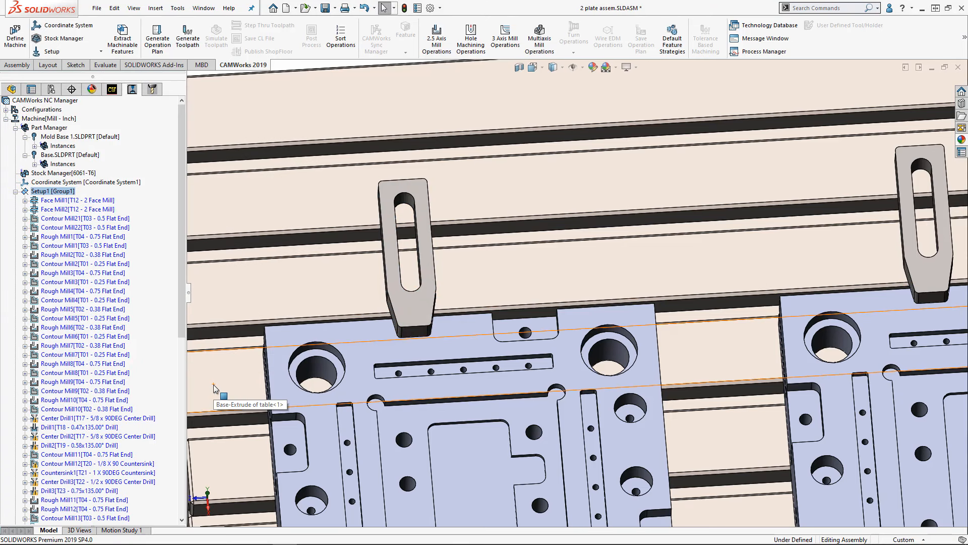
# Generate the toolpaths for all operations and examine the Face Mill2 and Contour Mill21 paths around the clamps.
pyautogui.click(192, 43)
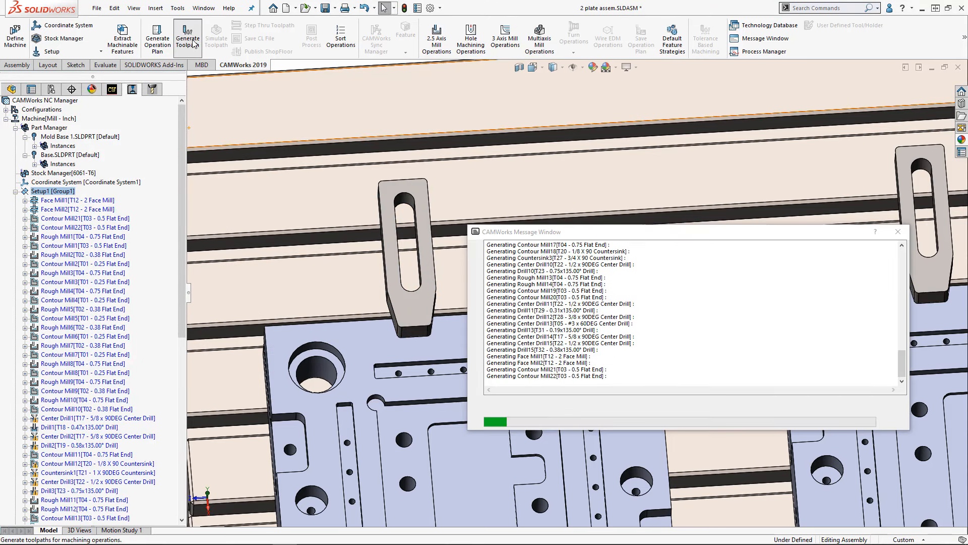
pyautogui.click(97, 209)
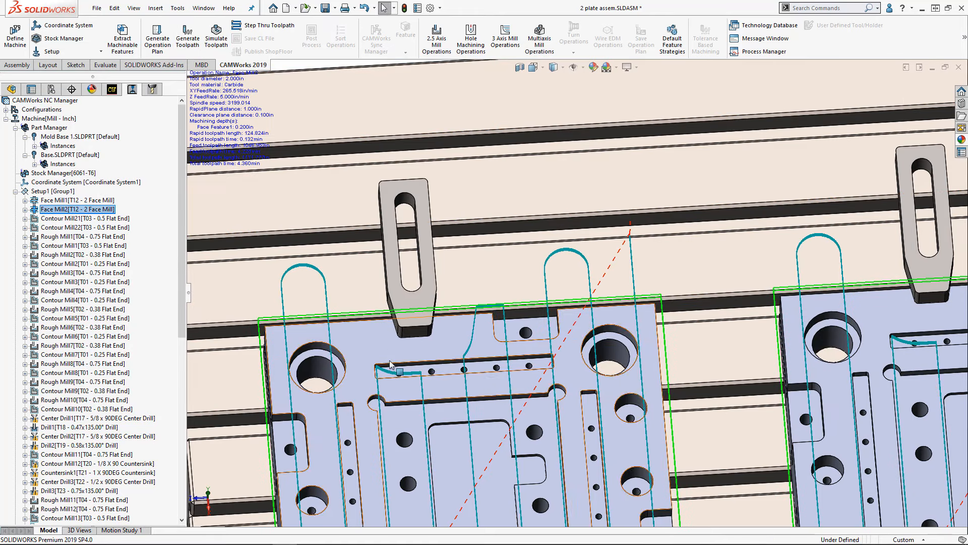
pyautogui.click(116, 221)
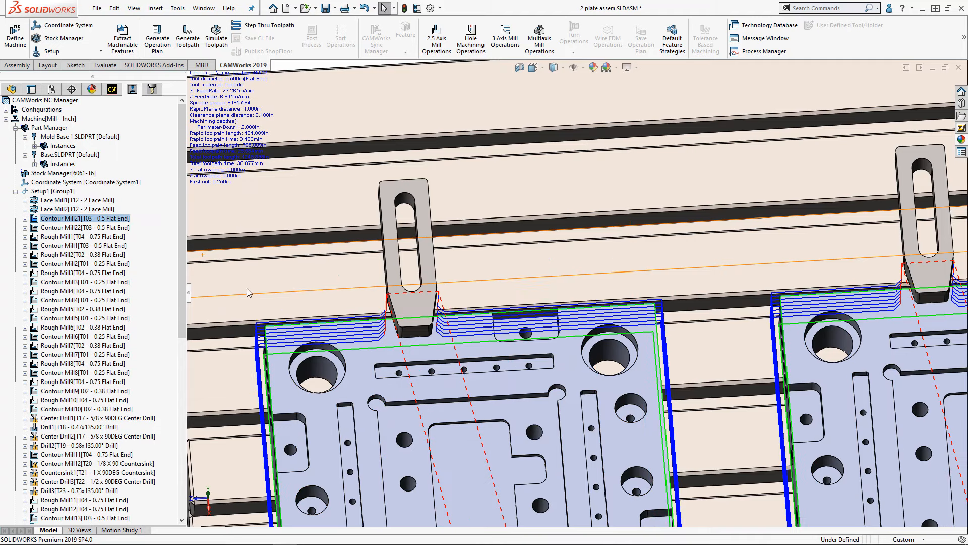
pyautogui.scroll(4, 467, 348)
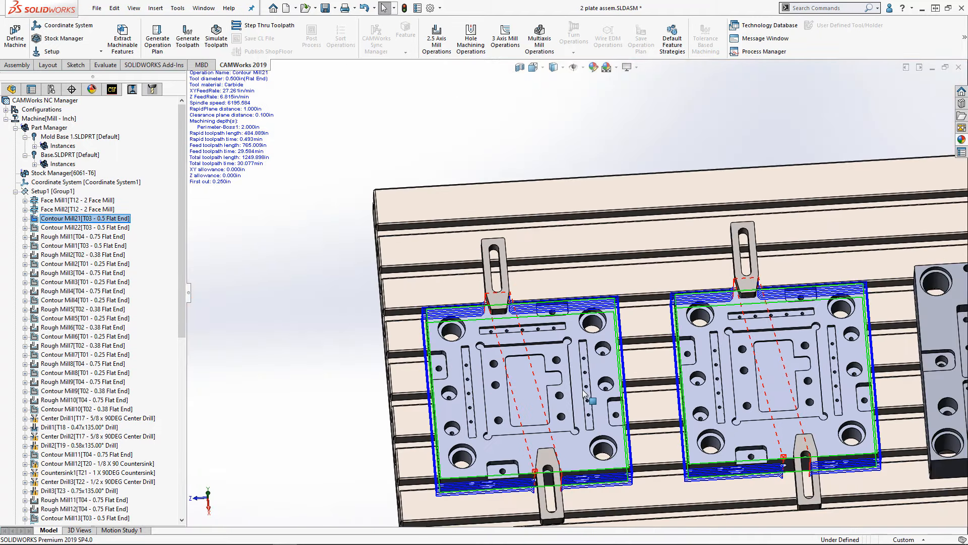
pyautogui.moveTo(581, 391); pyautogui.dragTo(609, 330, button='middle')
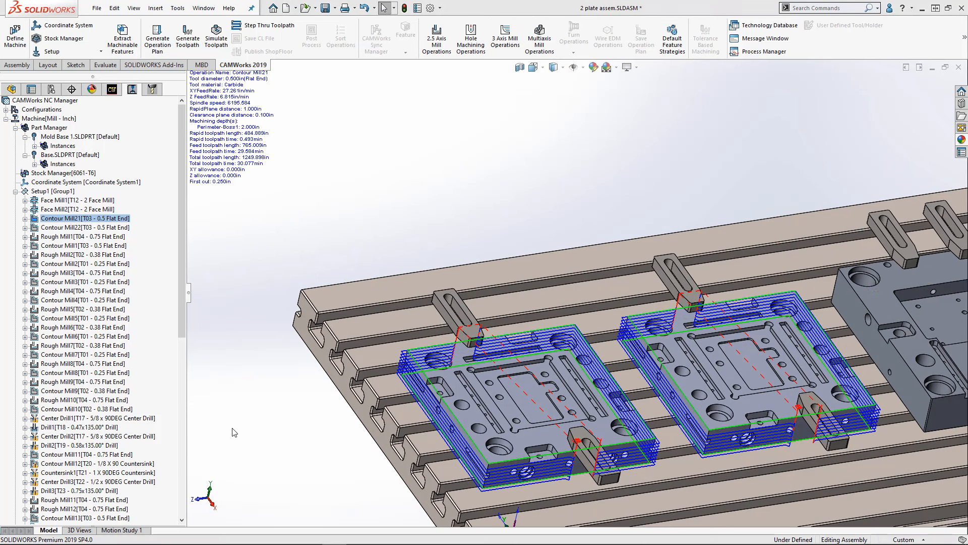